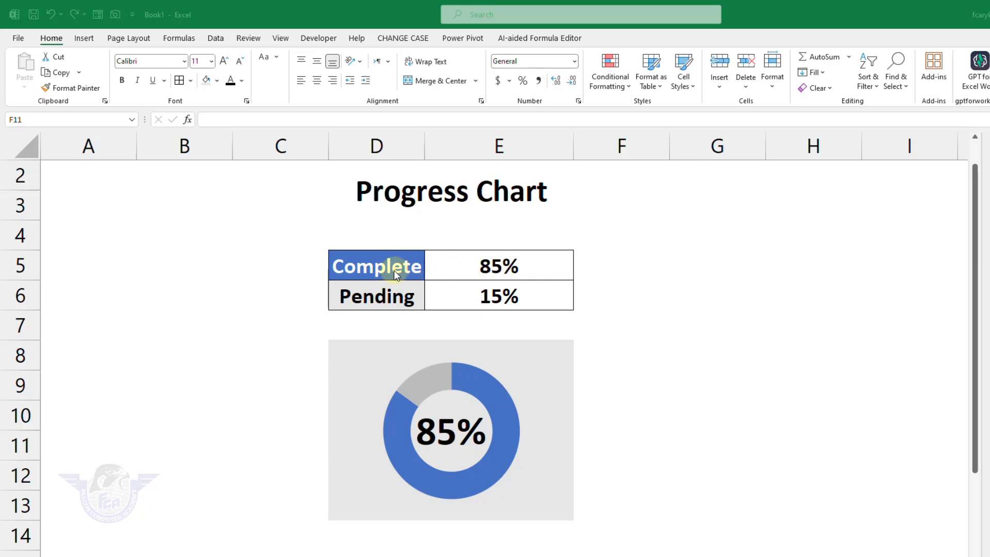
Set the Complete percentage in cell E5 to 37% and check how the doughnut chart responds.
{"action": "mouse_move", "coordinate": [448, 494]}
{"action": "left_click", "coordinate": [505, 266]}
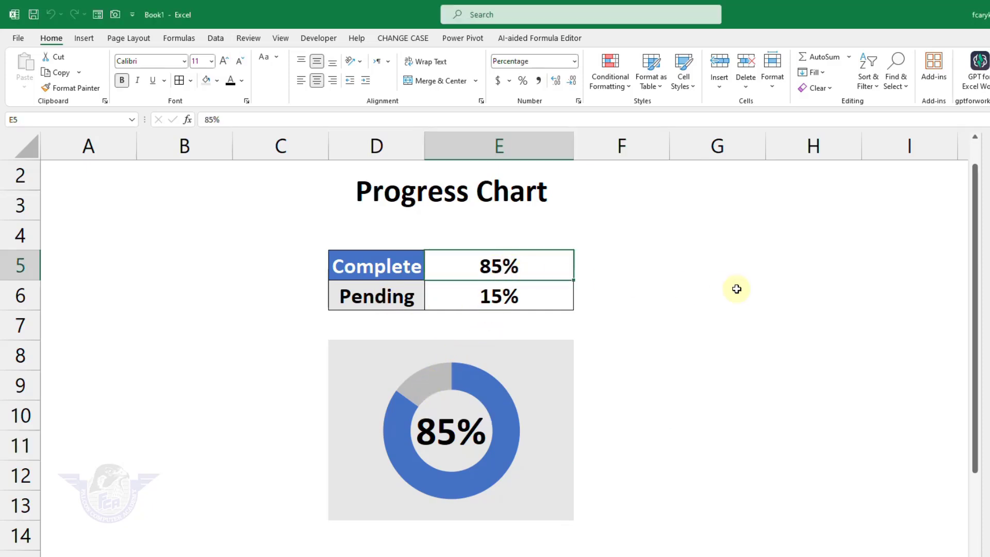
{"action": "type", "text": "37"}
{"action": "key", "text": "Return"}
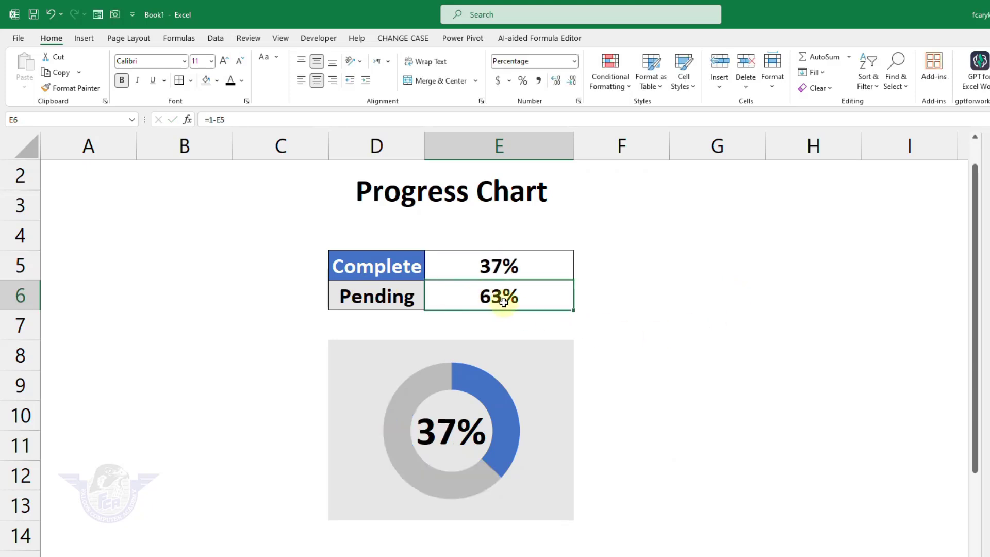
{"action": "mouse_move", "coordinate": [471, 490]}
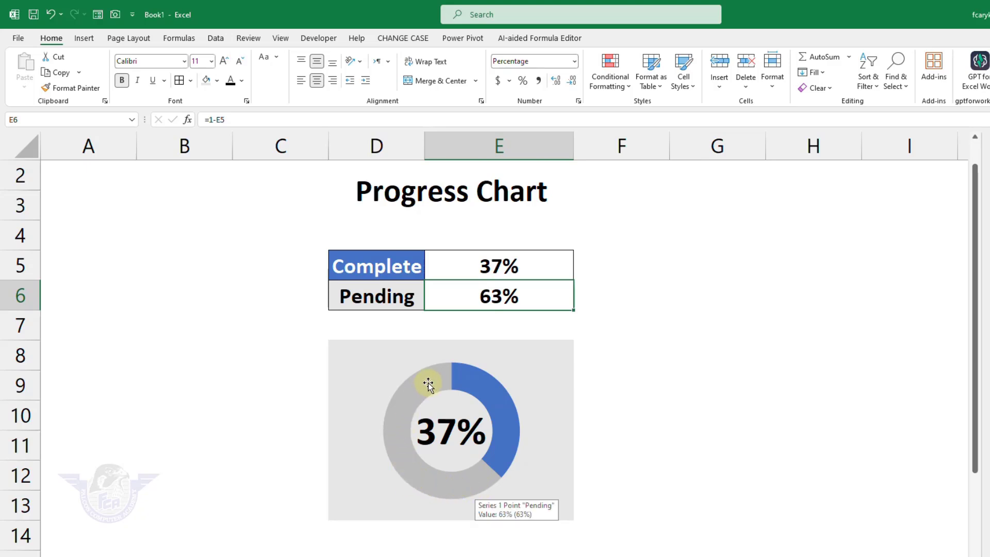
{"action": "mouse_move", "coordinate": [501, 456]}
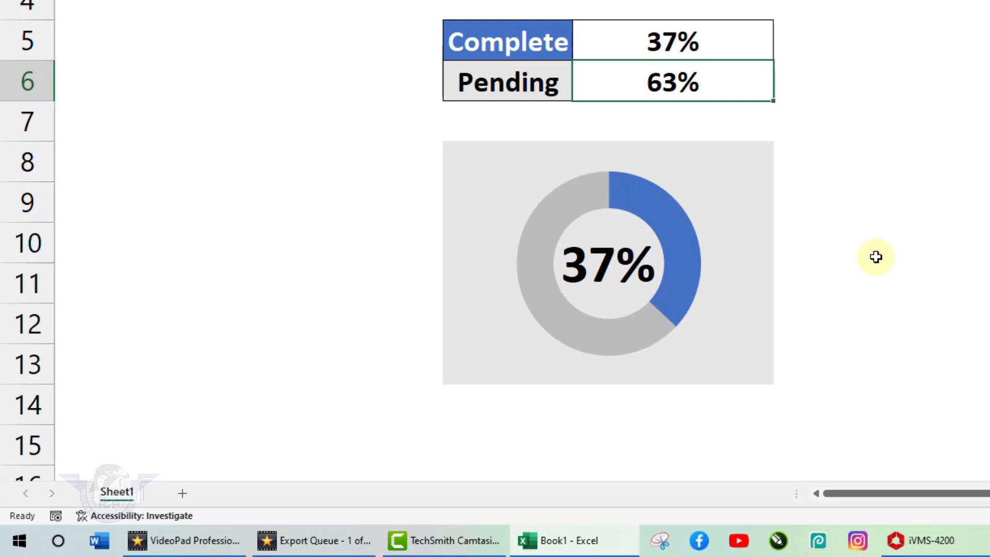
Add a new worksheet and enter the title "Progress Chart" in cell B3.
{"action": "left_click", "coordinate": [183, 495]}
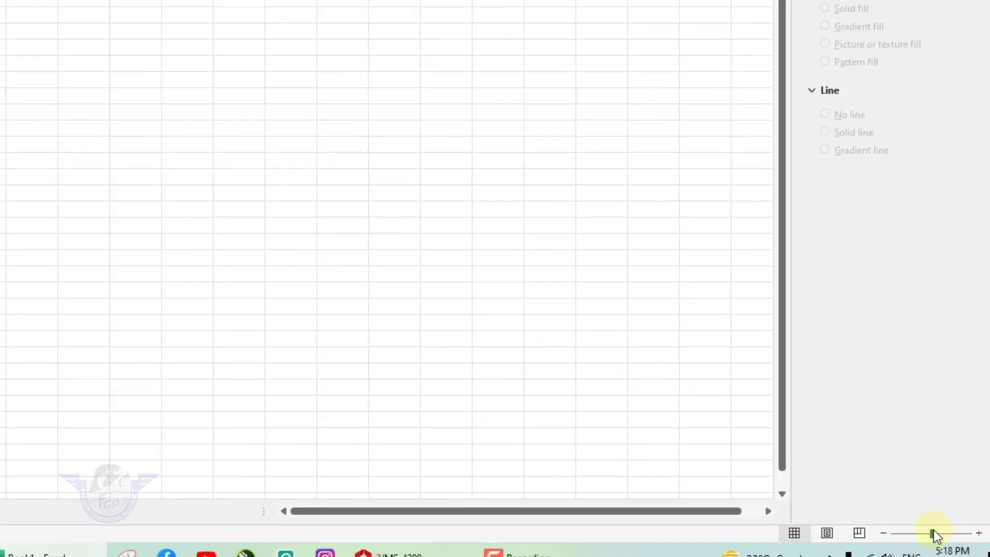
{"action": "left_click_drag", "start_coordinate": [934, 533], "coordinate": [955, 532]}
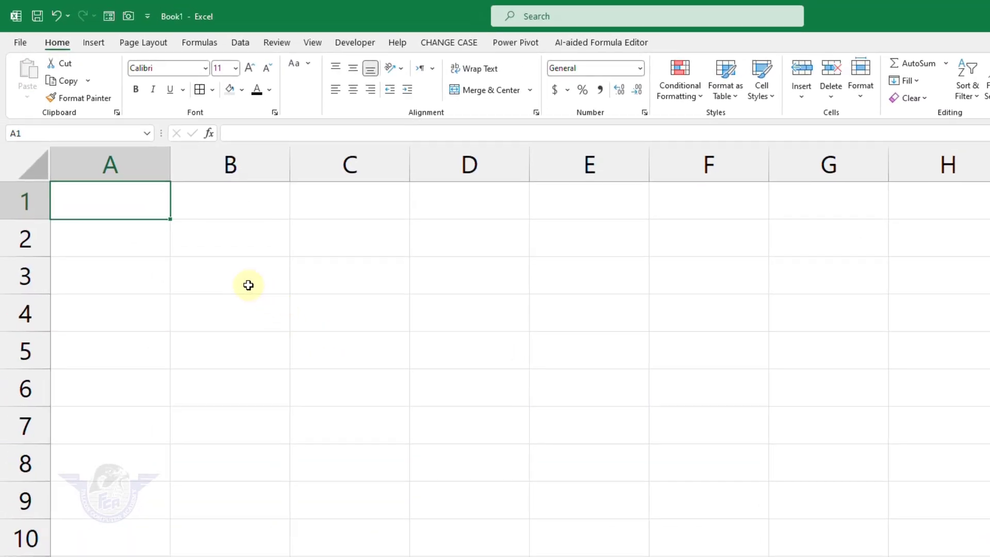
{"action": "left_click", "coordinate": [237, 278]}
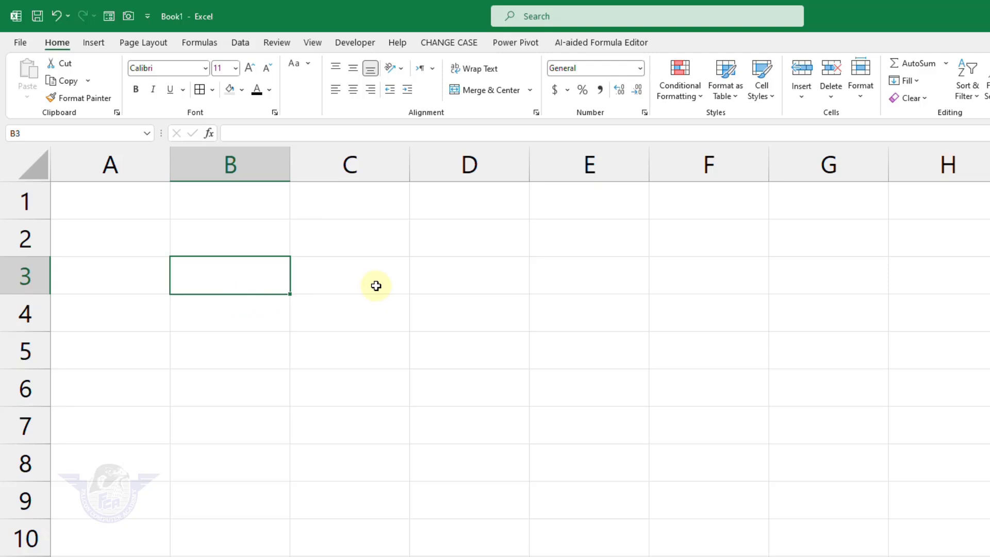
{"action": "type", "text": "Pr"}
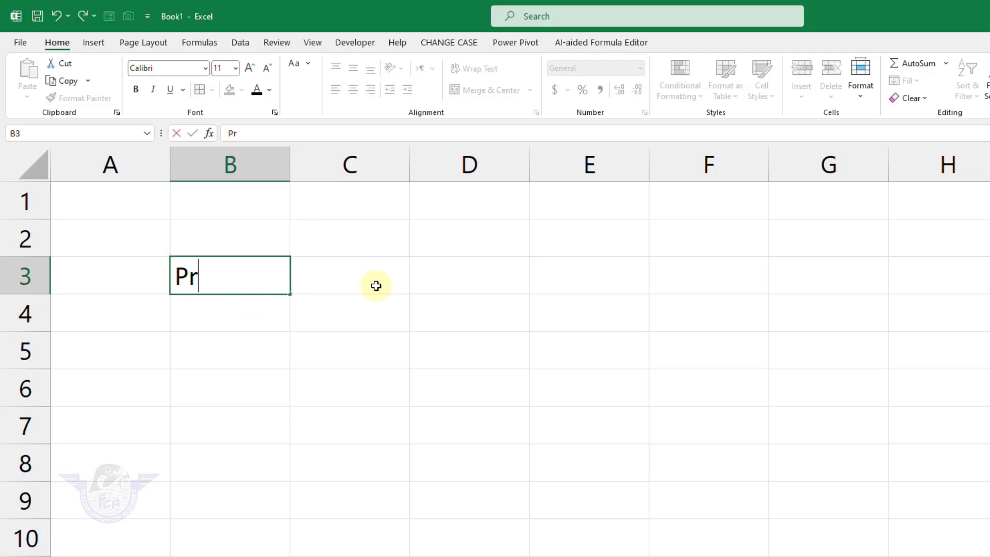
{"action": "type", "text": "ogress Chart"}
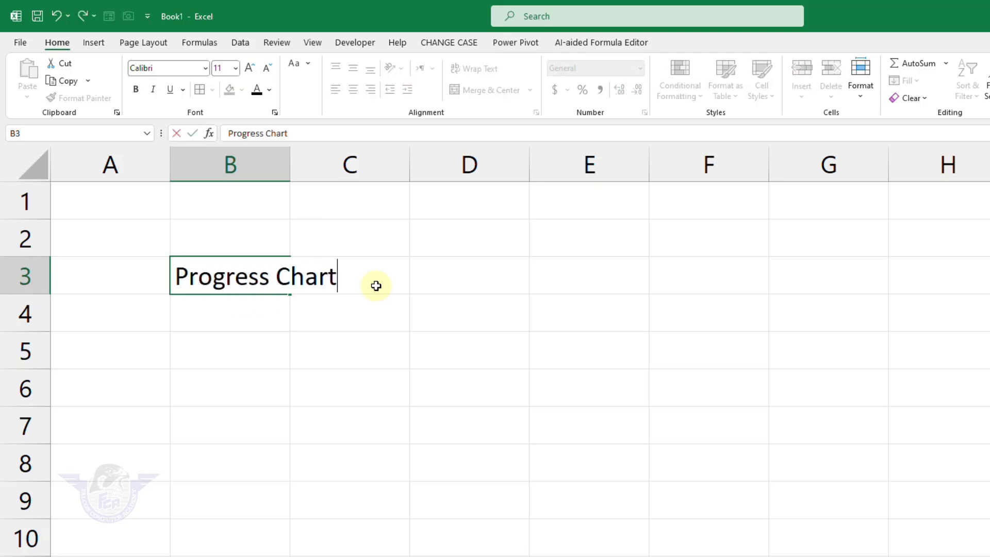
{"action": "key", "text": "Return"}
{"action": "key", "text": "Return"}
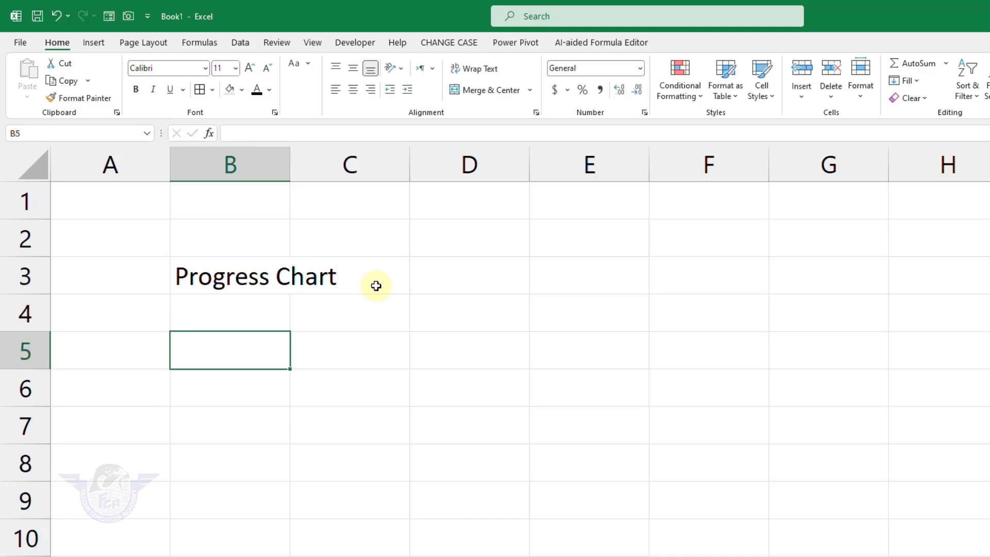
Enter the row labels "Complete" in cell B5 and "Pending" in cell B6.
{"action": "type", "text": "Complete"}
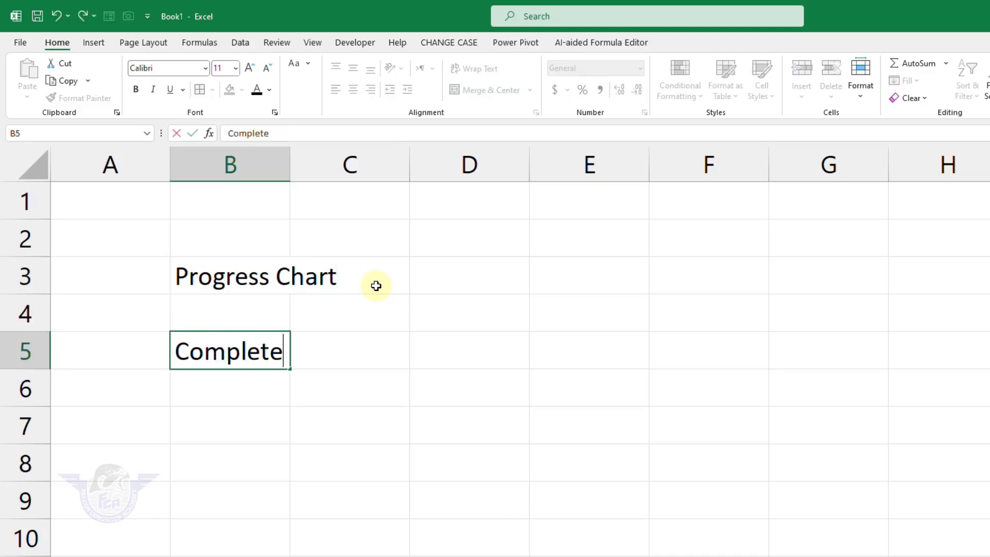
{"action": "key", "text": "Return"}
{"action": "type", "text": "P"}
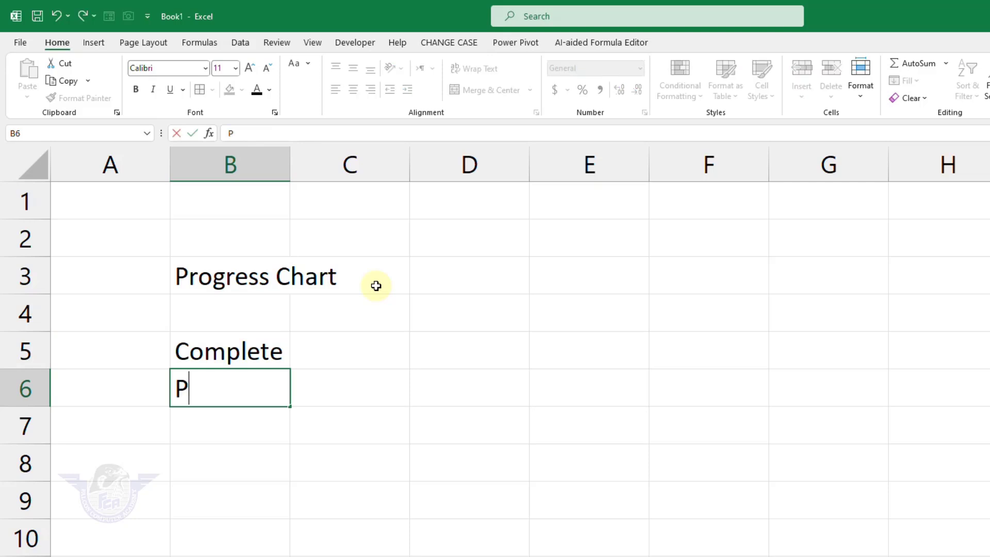
{"action": "type", "text": "ending"}
{"action": "key", "text": "Return"}
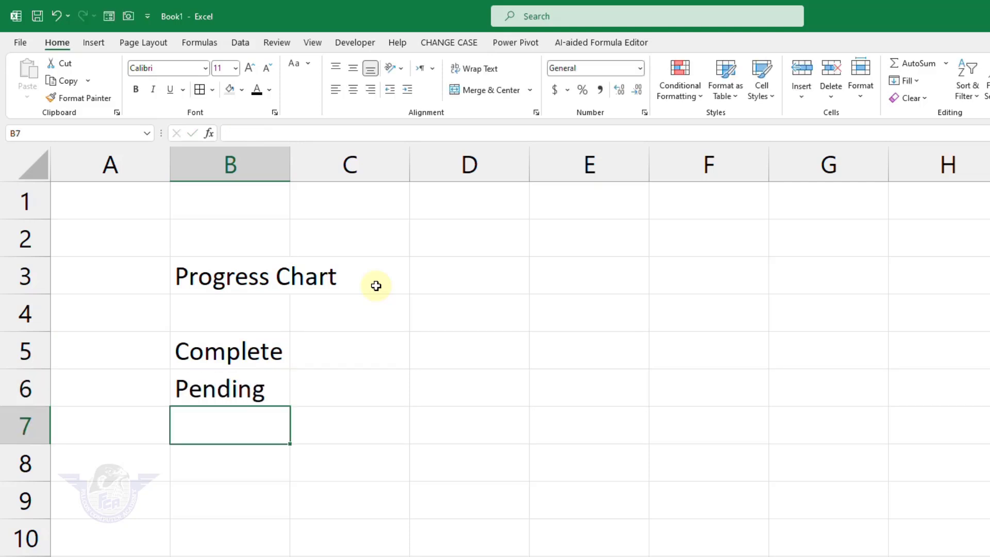
Widen column C to about twice its width and enter 37% in cell C5 beside Complete.
{"action": "left_click", "coordinate": [340, 350]}
{"action": "left_click_drag", "start_coordinate": [410, 170], "coordinate": [526, 170]}
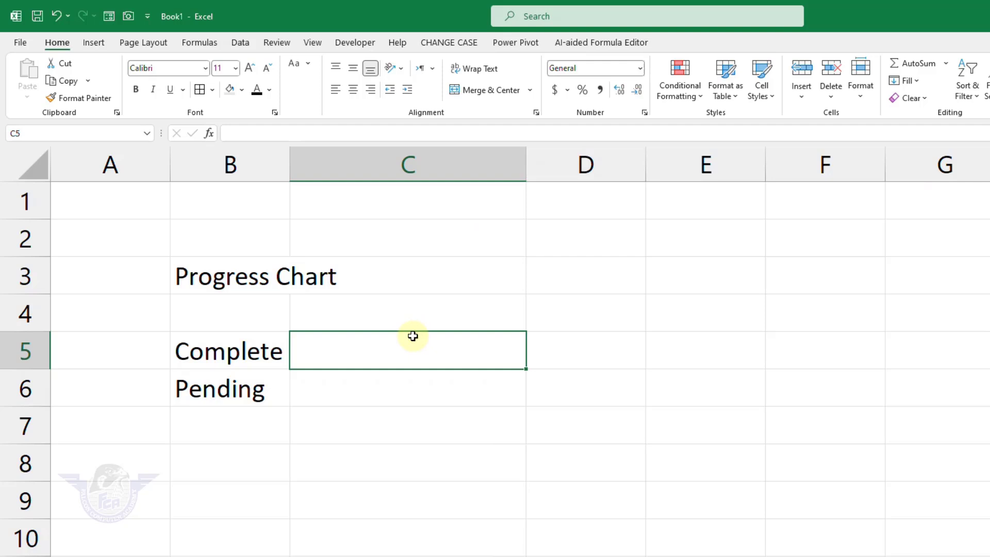
{"action": "type", "text": "37"}
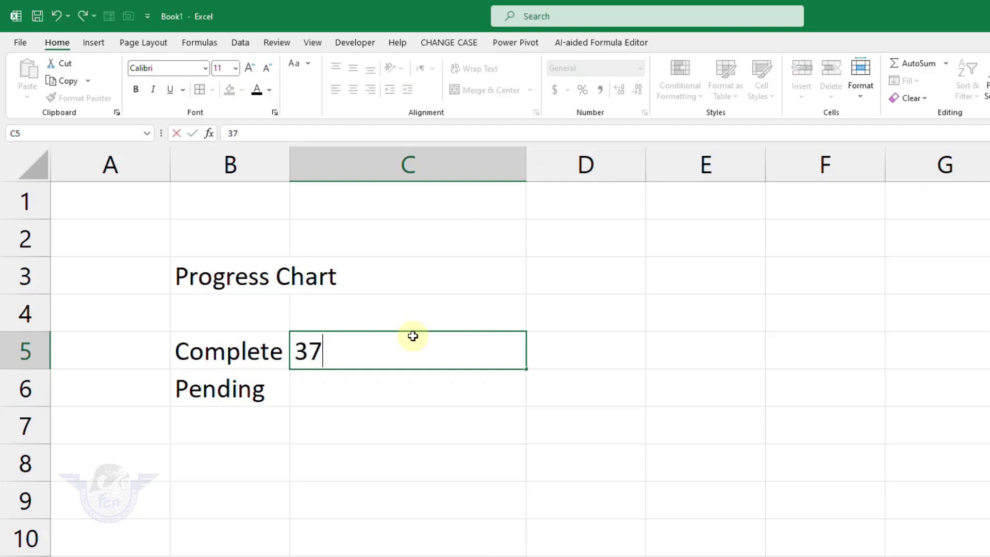
{"action": "type", "text": "%"}
{"action": "key", "text": "Return"}
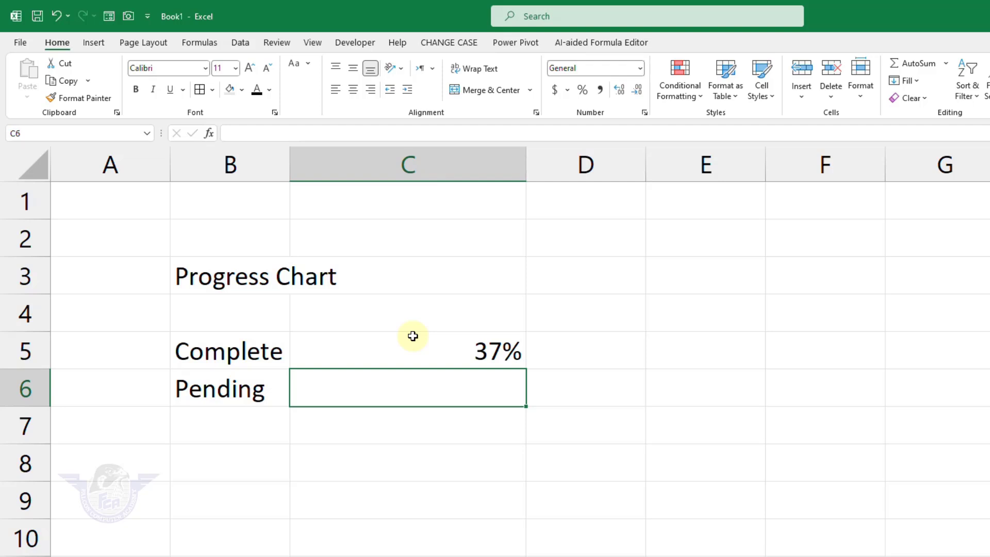
Calculate the Pending percentage in cell C6 with the formula =1-C5.
{"action": "type", "text": "=1"}
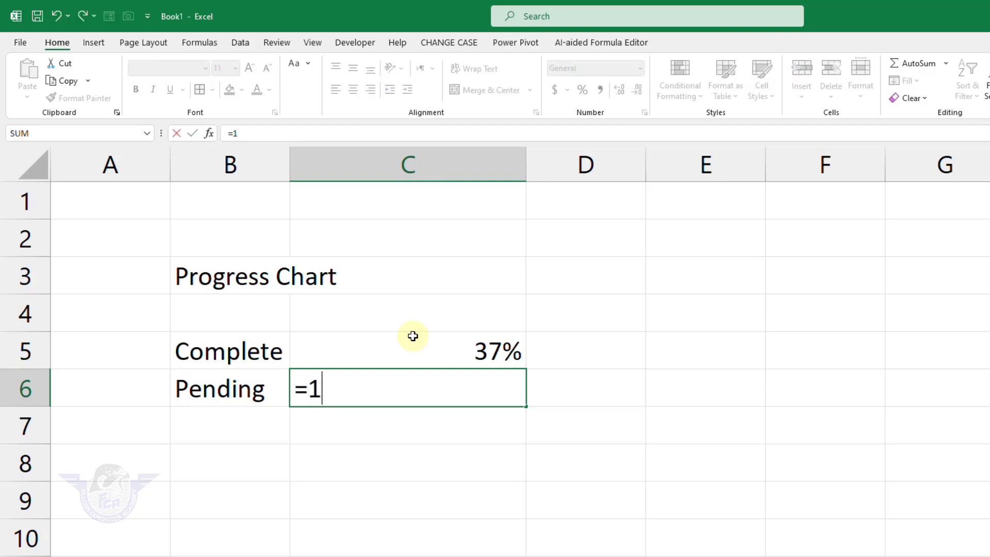
{"action": "type", "text": "-"}
{"action": "left_click", "coordinate": [405, 355]}
{"action": "key", "text": "Return"}
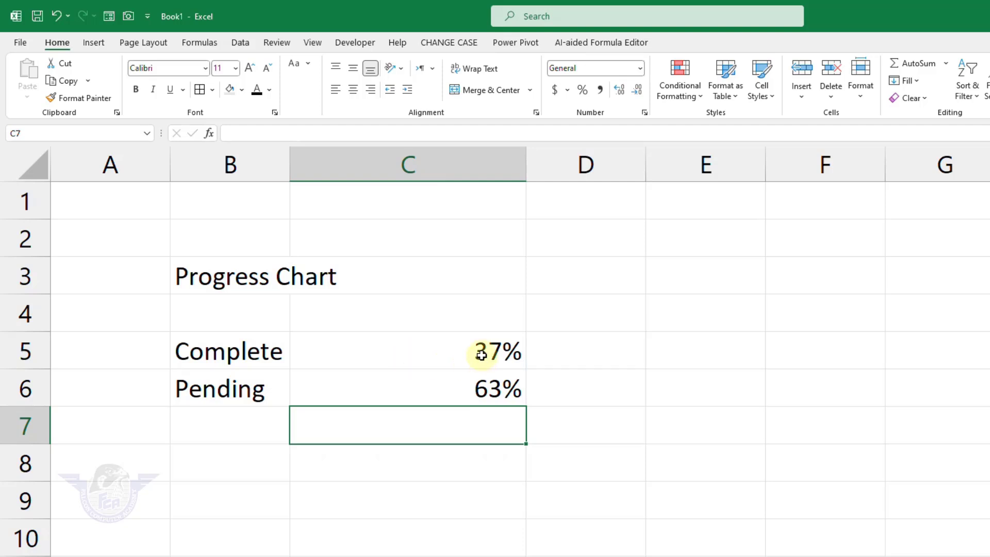
Copy the Complete percentage from cell C5 and paste it into cell B8.
{"action": "left_click", "coordinate": [481, 355]}
{"action": "right_click", "coordinate": [481, 355]}
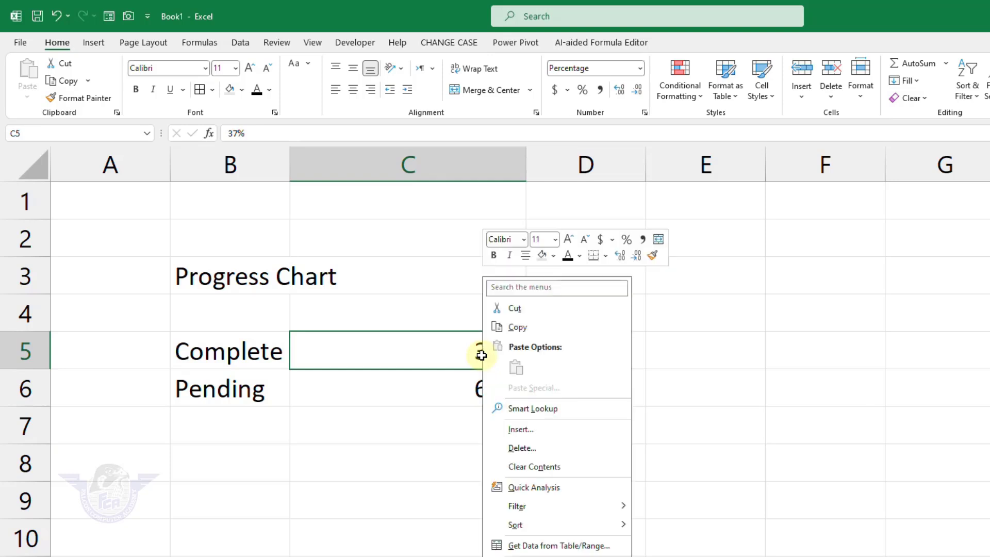
{"action": "left_click", "coordinate": [515, 328]}
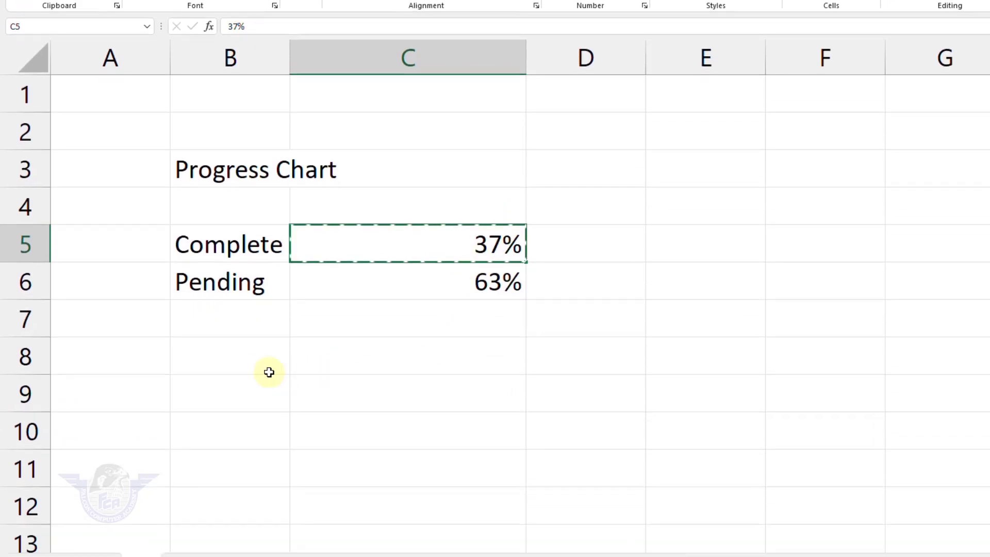
{"action": "left_click", "coordinate": [252, 365]}
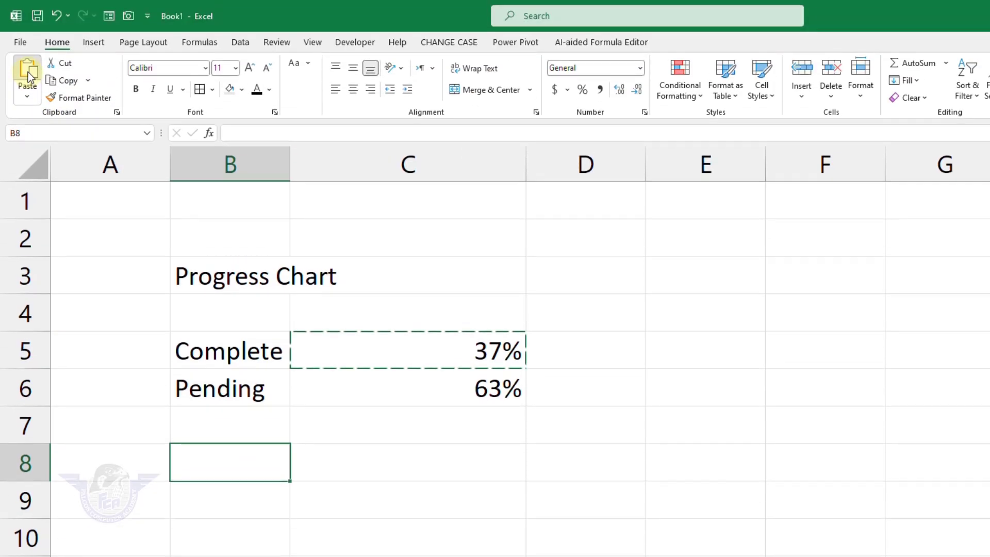
{"action": "left_click", "coordinate": [28, 72]}
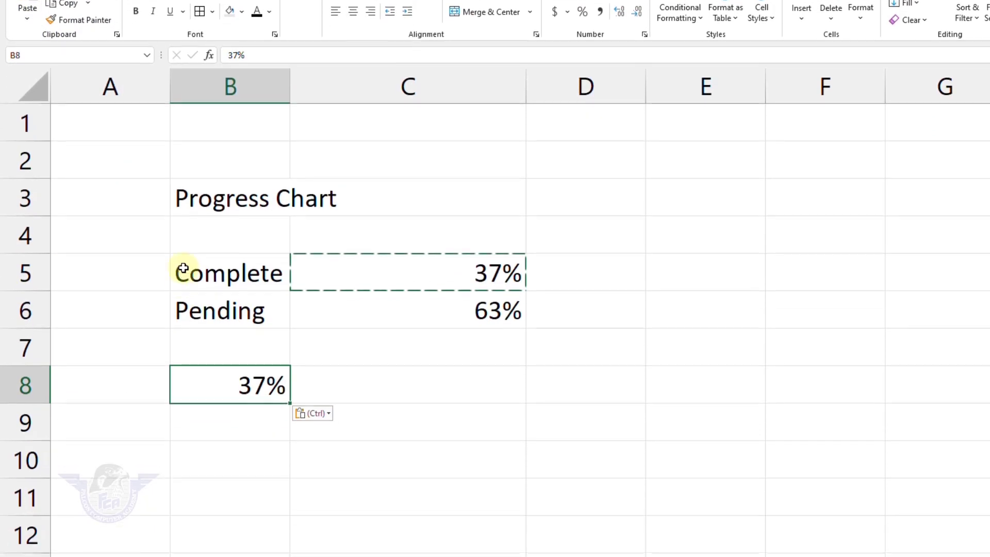
Merge and center the range B8:C14 with middle vertical alignment, and set its font size to 24.
{"action": "left_click_drag", "start_coordinate": [225, 351], "coordinate": [400, 531]}
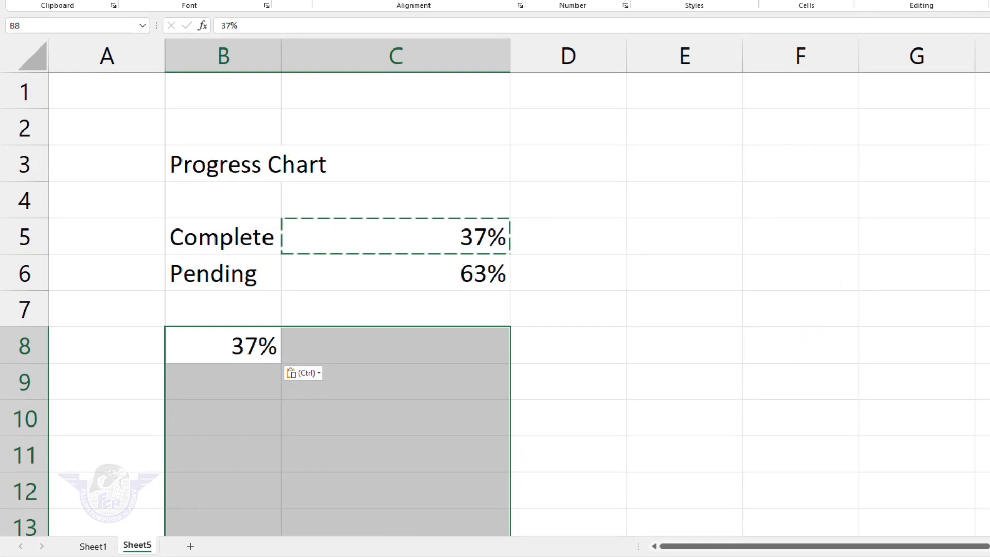
{"action": "scroll", "coordinate": [361, 280], "scroll_direction": "down", "scroll_amount": 1}
{"action": "left_click_drag", "start_coordinate": [205, 273], "coordinate": [404, 484]}
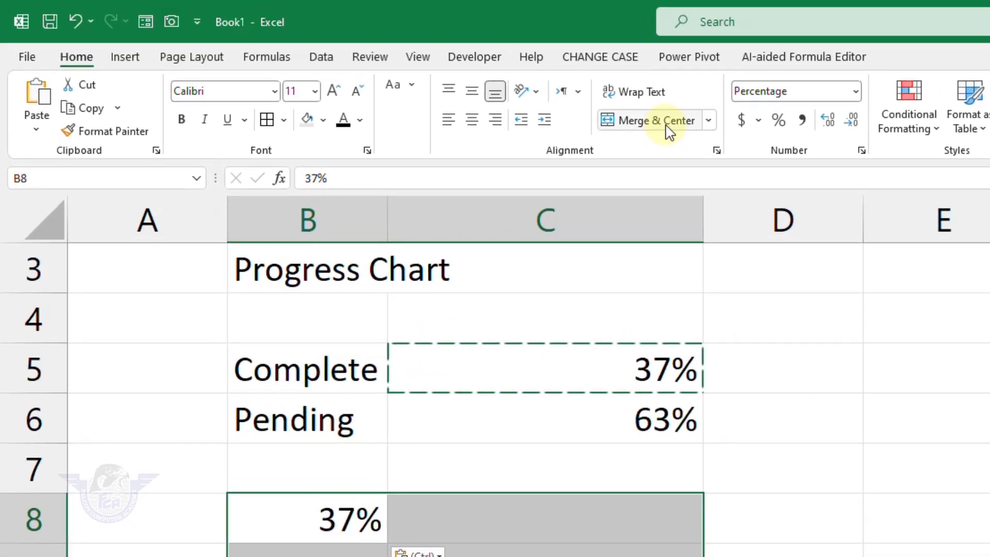
{"action": "left_click", "coordinate": [625, 95]}
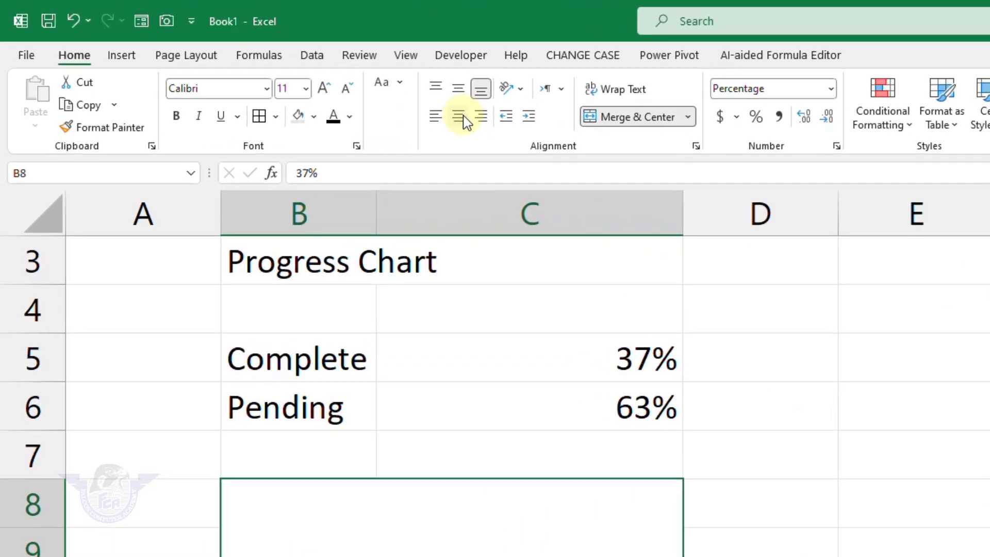
{"action": "left_click", "coordinate": [458, 90]}
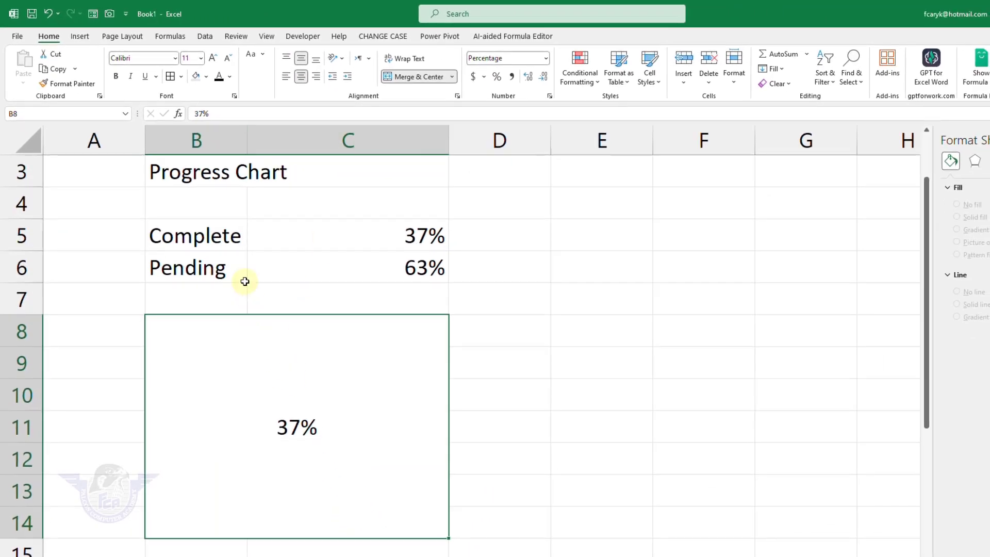
{"action": "left_click", "coordinate": [200, 58]}
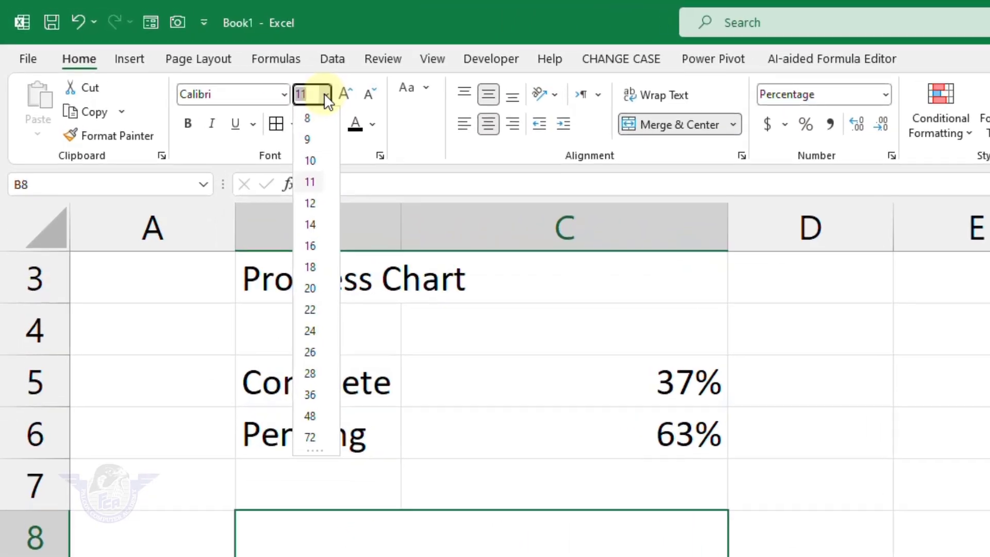
{"action": "left_click", "coordinate": [320, 342]}
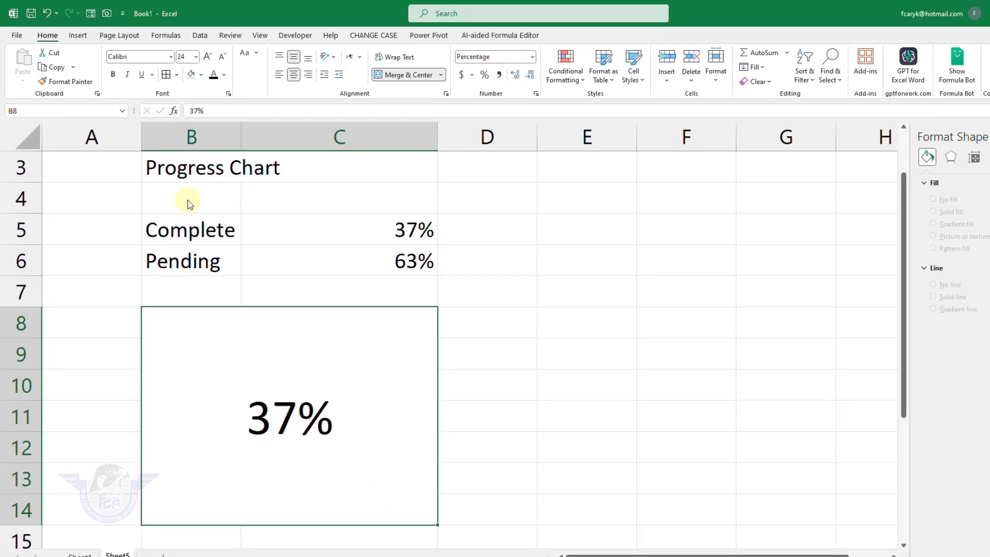
Merge and center the Progress Chart title across B3:C3 and format it as bold, size 18.
{"action": "left_click_drag", "start_coordinate": [196, 168], "coordinate": [329, 173]}
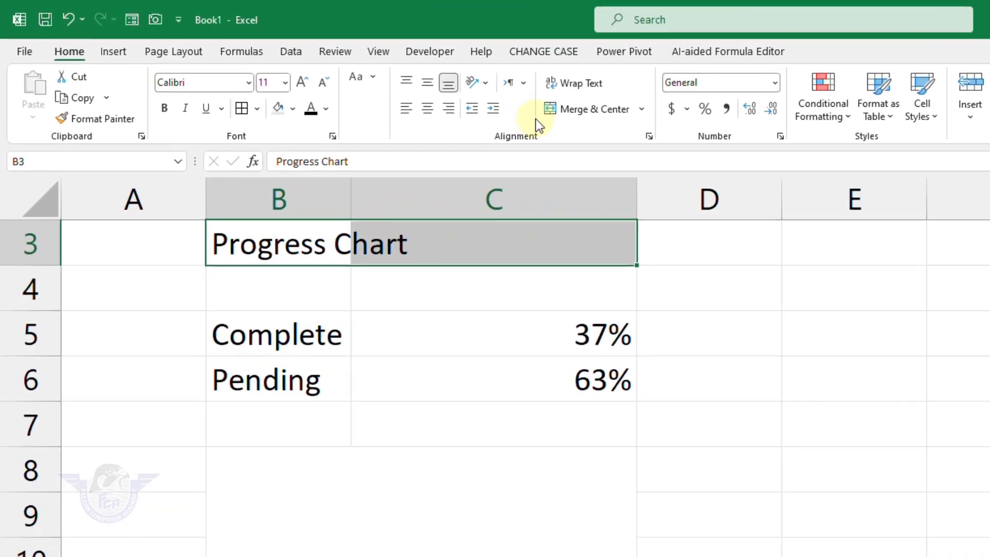
{"action": "left_click", "coordinate": [380, 76]}
{"action": "left_click", "coordinate": [308, 83]}
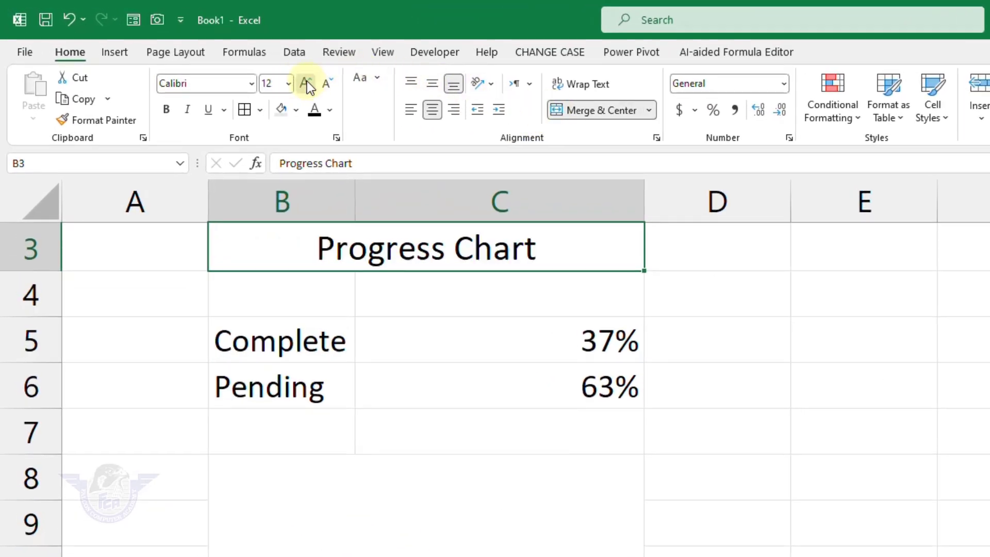
{"action": "left_click", "coordinate": [307, 82]}
{"action": "left_click", "coordinate": [308, 83]}
{"action": "left_click", "coordinate": [307, 82]}
{"action": "left_click", "coordinate": [172, 112]}
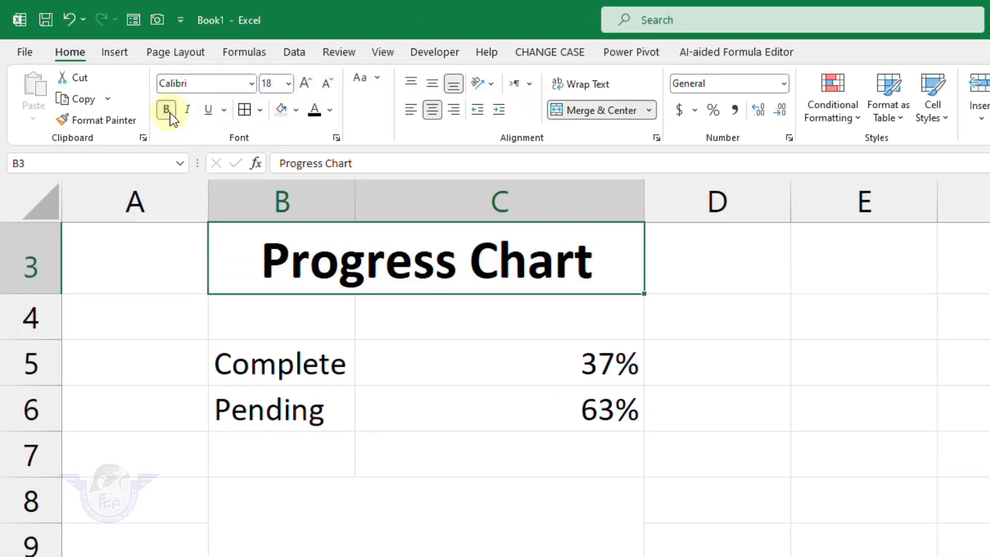
Format the Complete label in cell B5 with a blue fill and bold white text.
{"action": "left_click", "coordinate": [272, 371]}
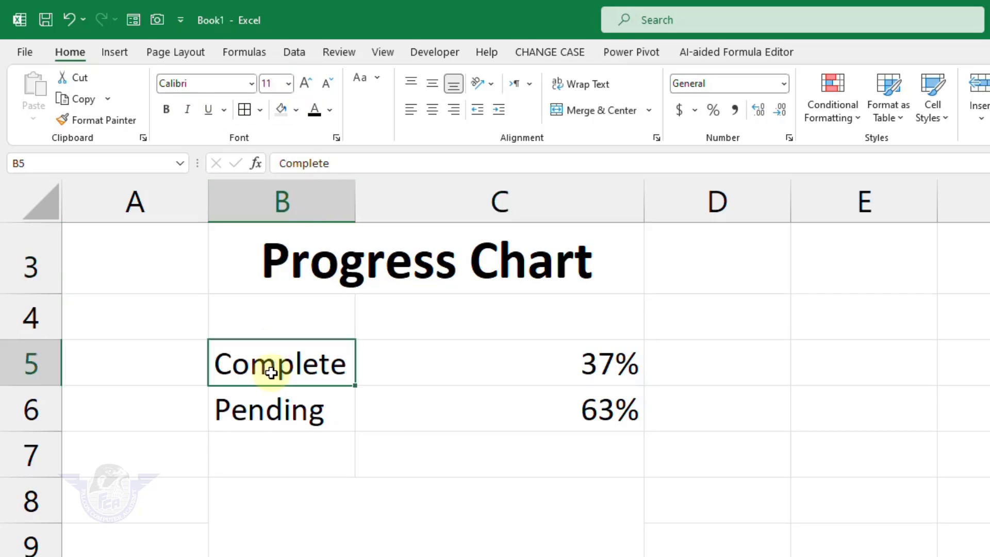
{"action": "left_click", "coordinate": [298, 111]}
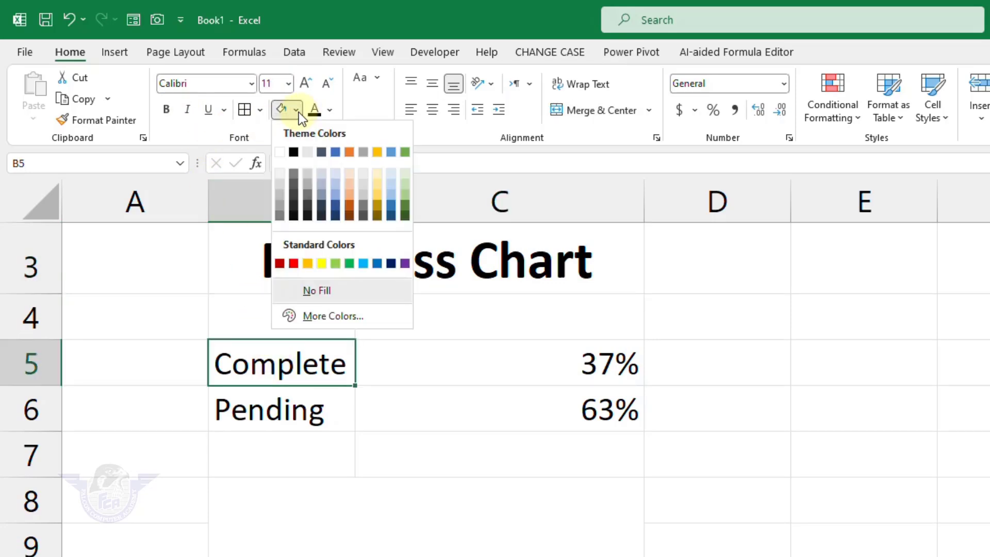
{"action": "left_click", "coordinate": [336, 152]}
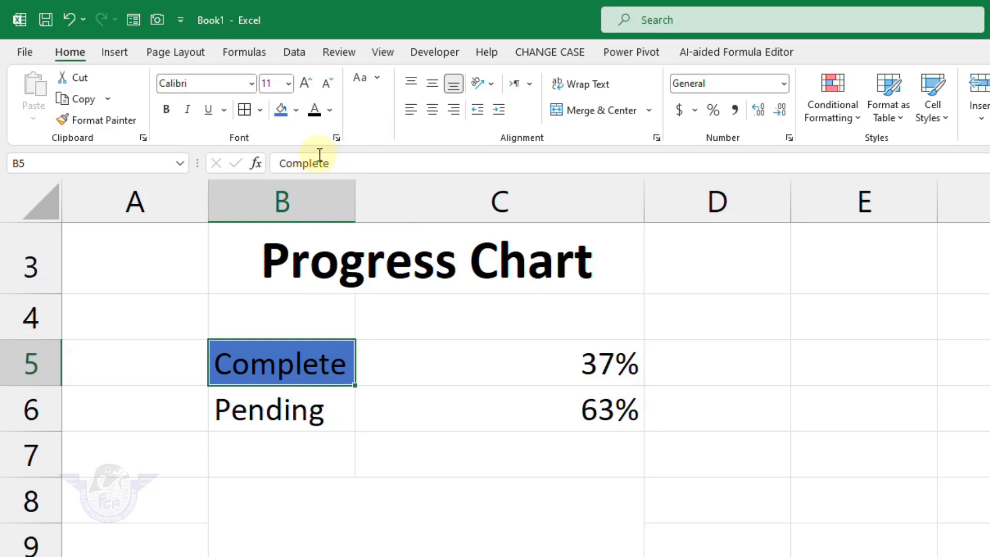
{"action": "left_click", "coordinate": [166, 110]}
{"action": "left_click", "coordinate": [331, 116]}
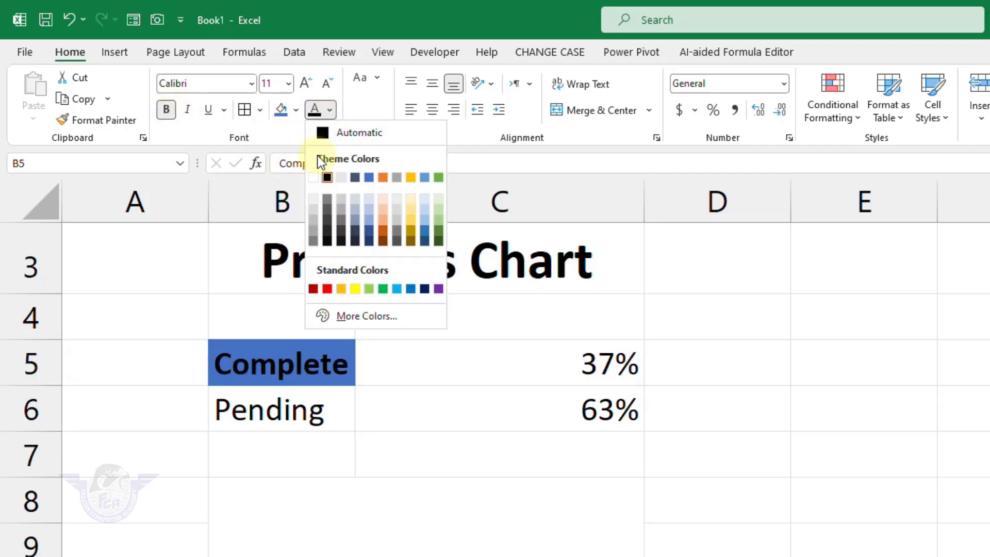
{"action": "left_click", "coordinate": [314, 175]}
Format the Pending label in cell B6 with a light gray fill and bold text.
{"action": "left_click", "coordinate": [301, 402]}
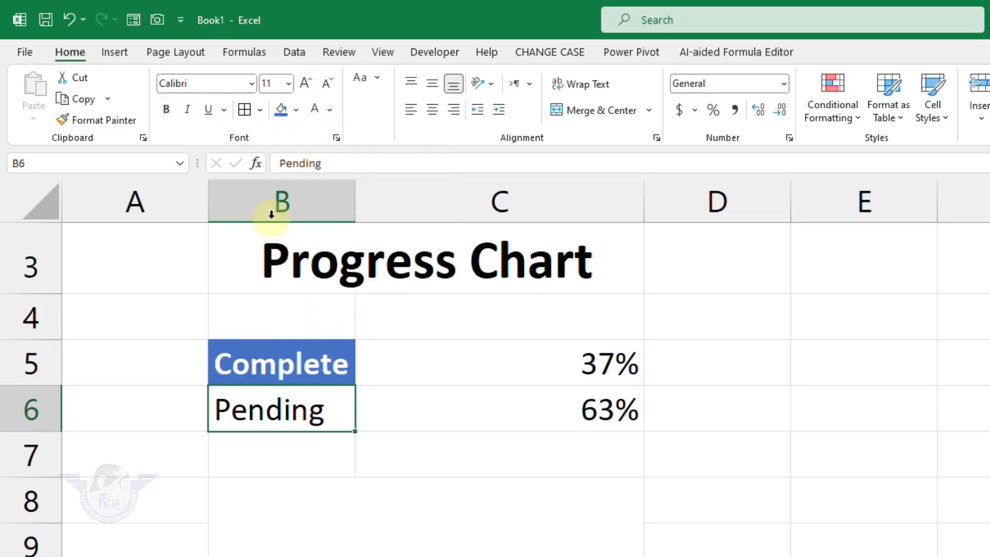
{"action": "left_click", "coordinate": [296, 110]}
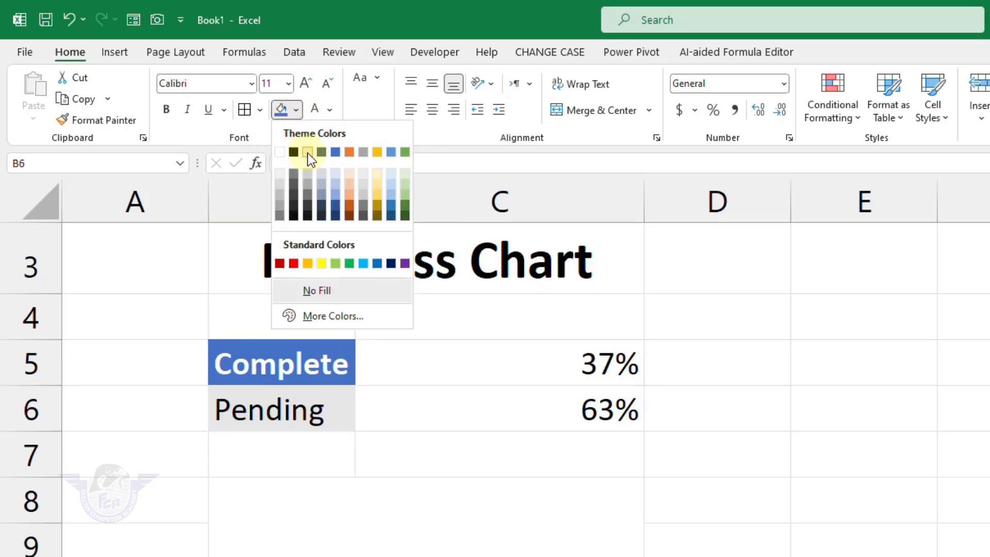
{"action": "left_click", "coordinate": [307, 152]}
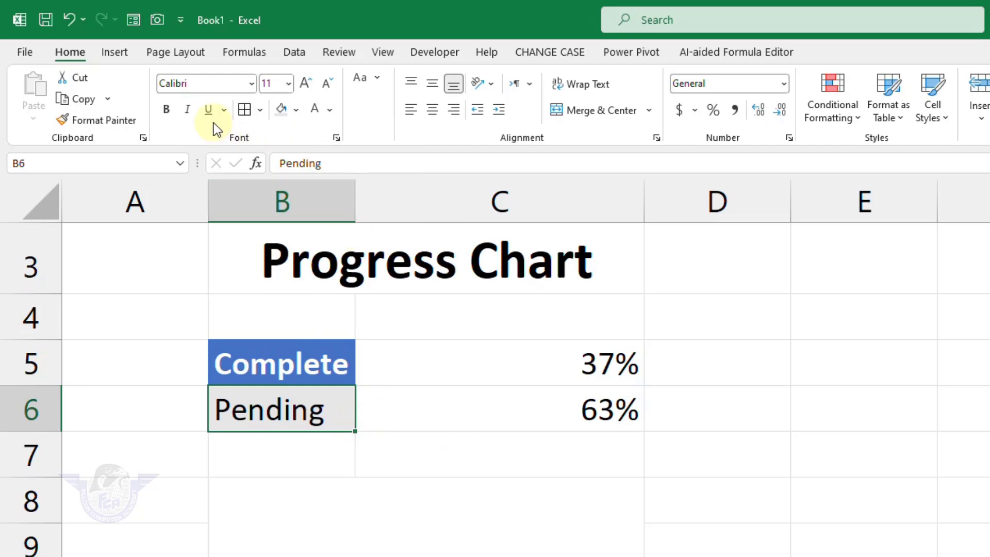
{"action": "left_click", "coordinate": [166, 110]}
Apply all borders to the Complete and Pending table in B5:C6.
{"action": "left_click_drag", "start_coordinate": [353, 364], "coordinate": [484, 397]}
{"action": "left_click", "coordinate": [247, 110]}
{"action": "left_click", "coordinate": [721, 470]}
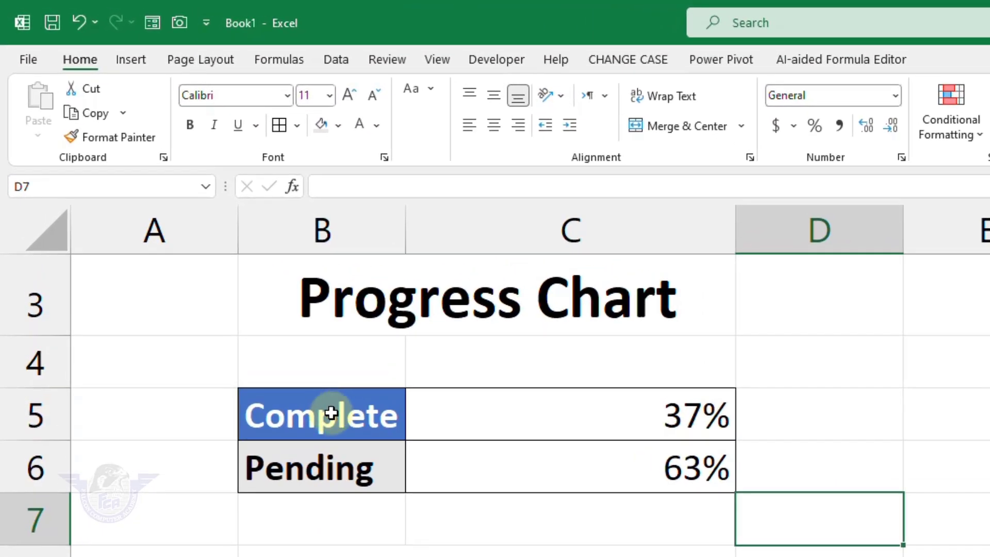
Insert a doughnut chart based on the data in B5:C6.
{"action": "left_click_drag", "start_coordinate": [192, 242], "coordinate": [291, 268]}
{"action": "left_click_drag", "start_coordinate": [495, 459], "coordinate": [514, 458]}
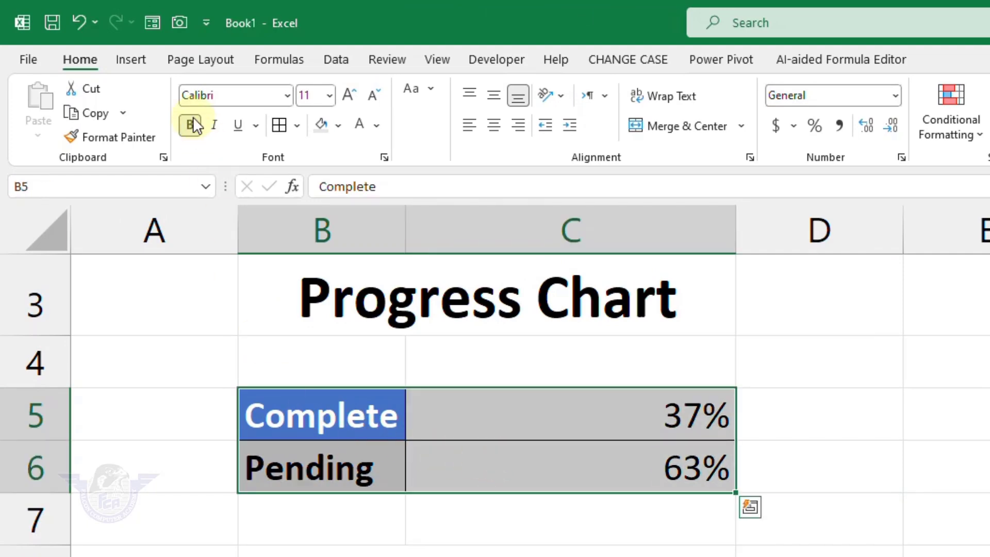
{"action": "left_click", "coordinate": [132, 61]}
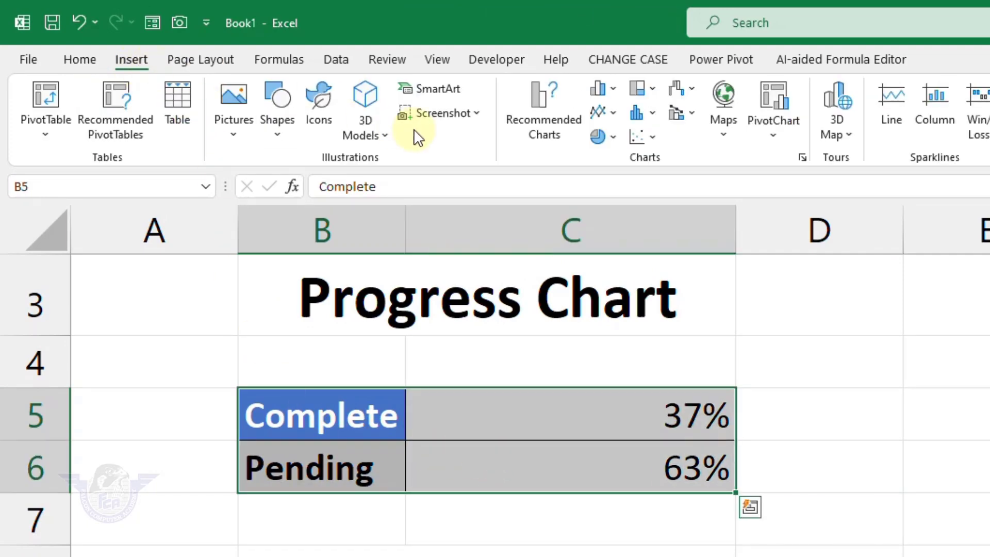
{"action": "left_click", "coordinate": [612, 141]}
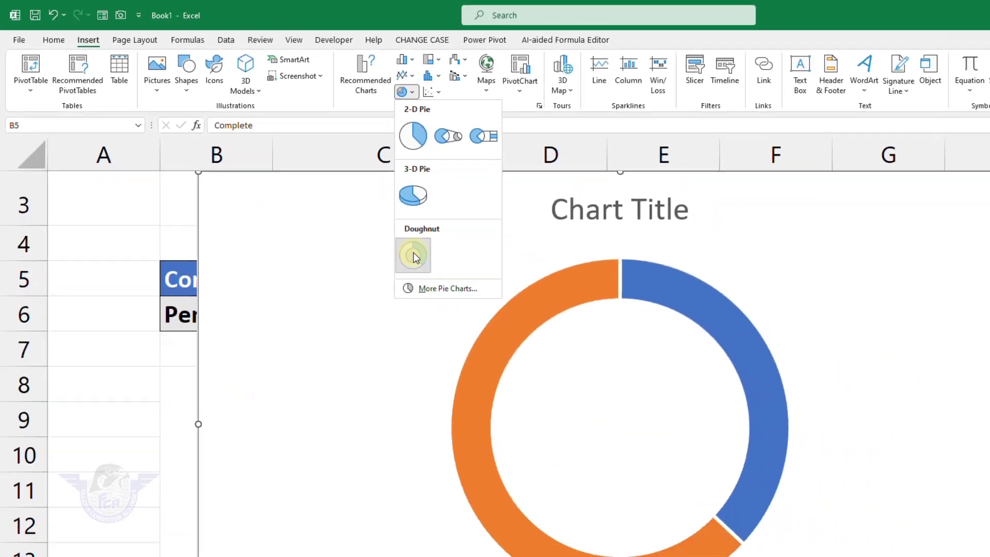
{"action": "left_click", "coordinate": [615, 375]}
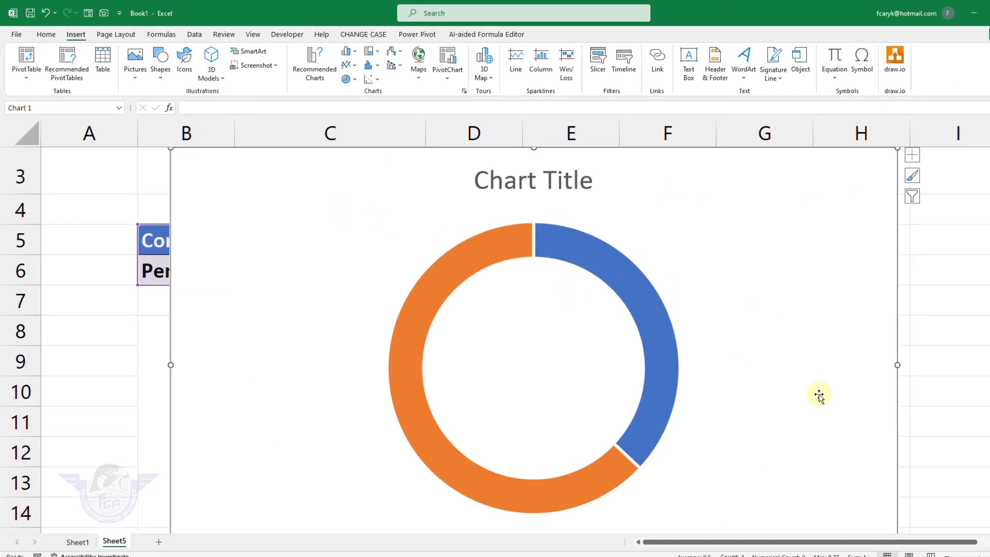
Delete the chart title and the legend from the doughnut chart.
{"action": "left_click", "coordinate": [947, 554]}
{"action": "left_click", "coordinate": [948, 554]}
{"action": "left_click", "coordinate": [947, 554]}
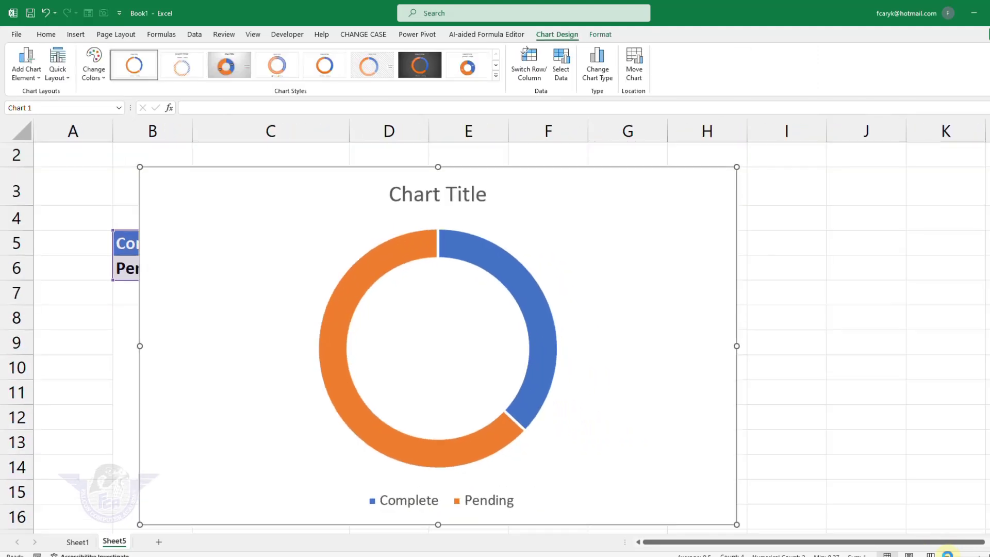
{"action": "left_click", "coordinate": [947, 553]}
{"action": "left_click", "coordinate": [443, 193]}
{"action": "key", "text": "Delete"}
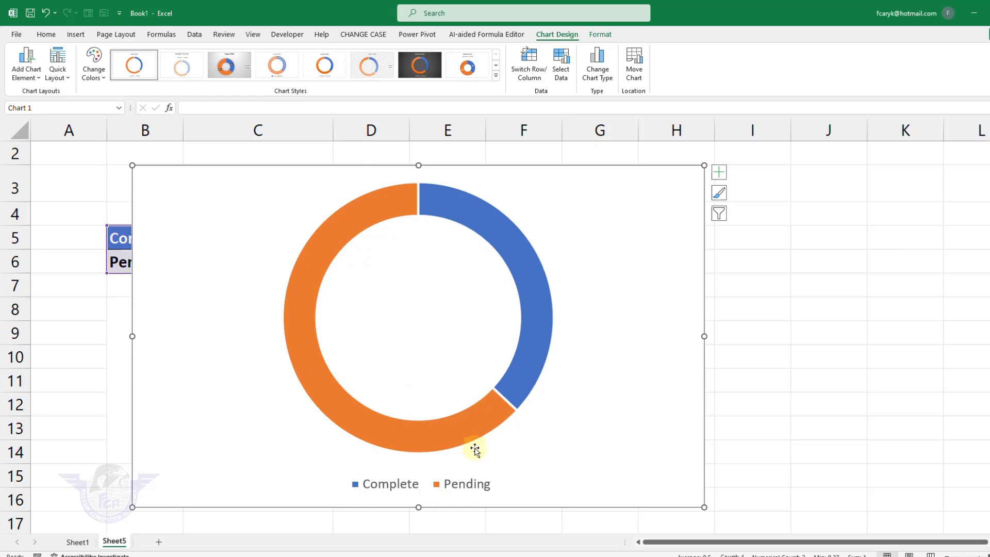
{"action": "left_click", "coordinate": [471, 489]}
{"action": "key", "text": "Delete"}
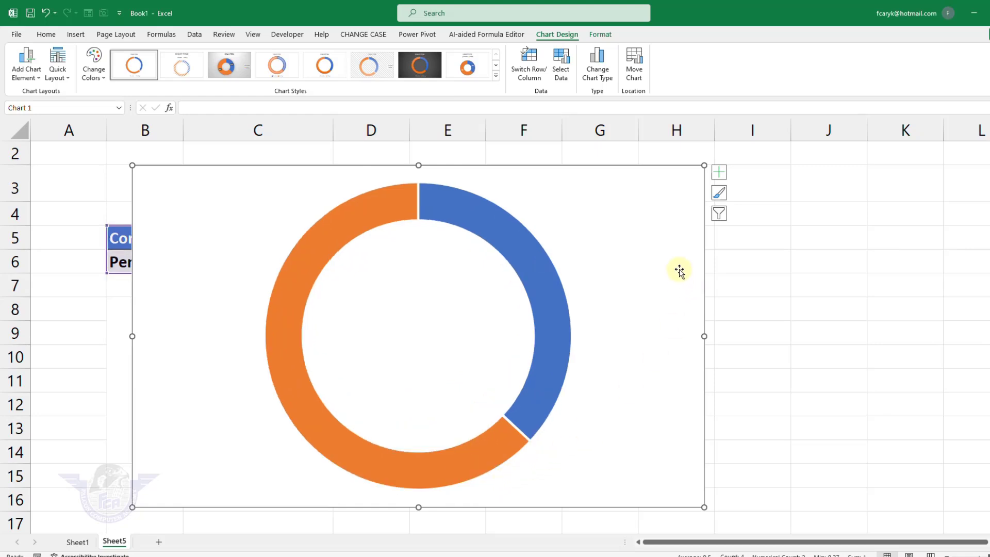
Shrink the doughnut chart and position it below the table so it covers the merged range B8:C14.
{"action": "left_click_drag", "start_coordinate": [703, 167], "coordinate": [281, 317]}
{"action": "key", "text": "ctrl+z"}
{"action": "left_click", "coordinate": [335, 348]}
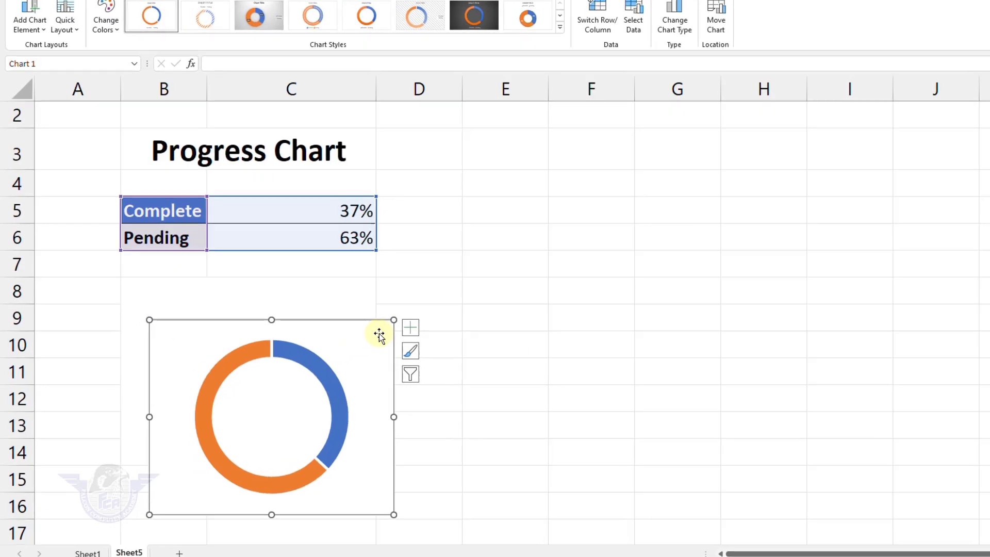
{"action": "left_click_drag", "start_coordinate": [371, 326], "coordinate": [346, 287]}
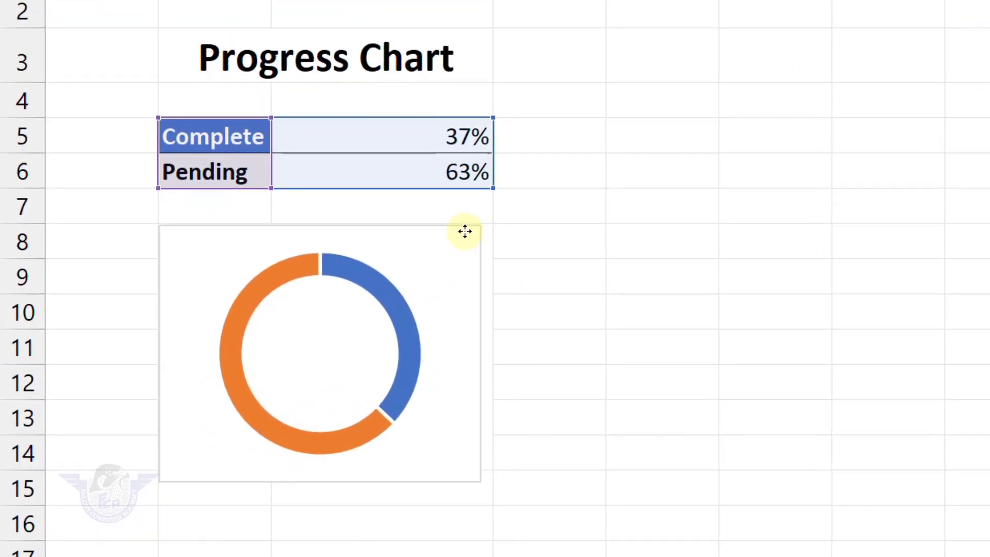
{"action": "left_click", "coordinate": [470, 246]}
{"action": "left_click_drag", "start_coordinate": [480, 481], "coordinate": [488, 475]}
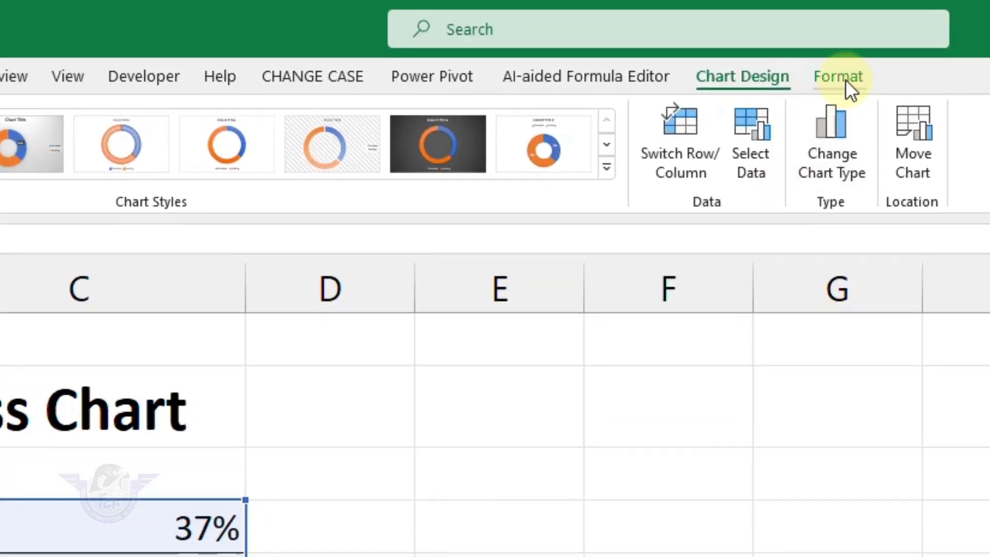
Set the chart area to no fill and no outline so the percentage cell underneath shows through.
{"action": "left_click", "coordinate": [844, 79]}
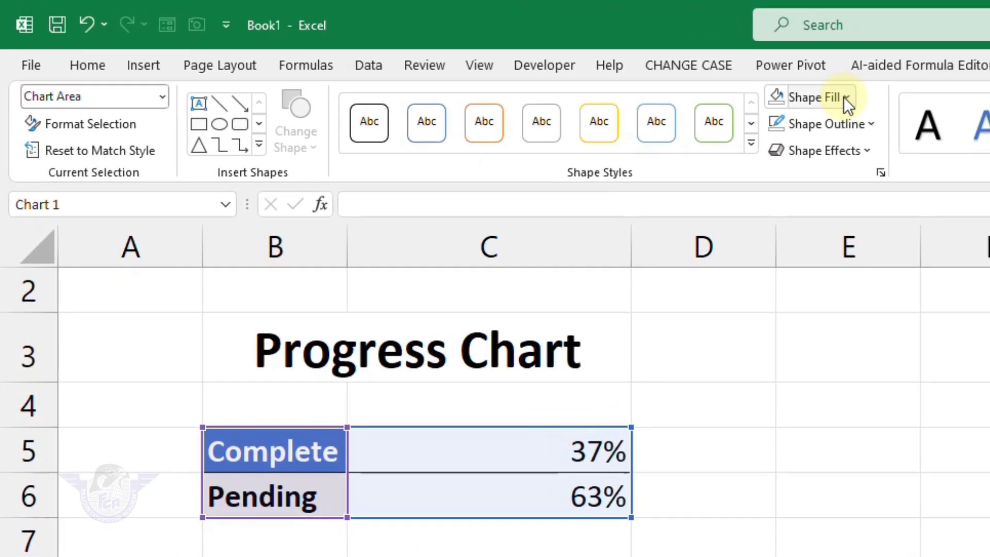
{"action": "left_click", "coordinate": [770, 92]}
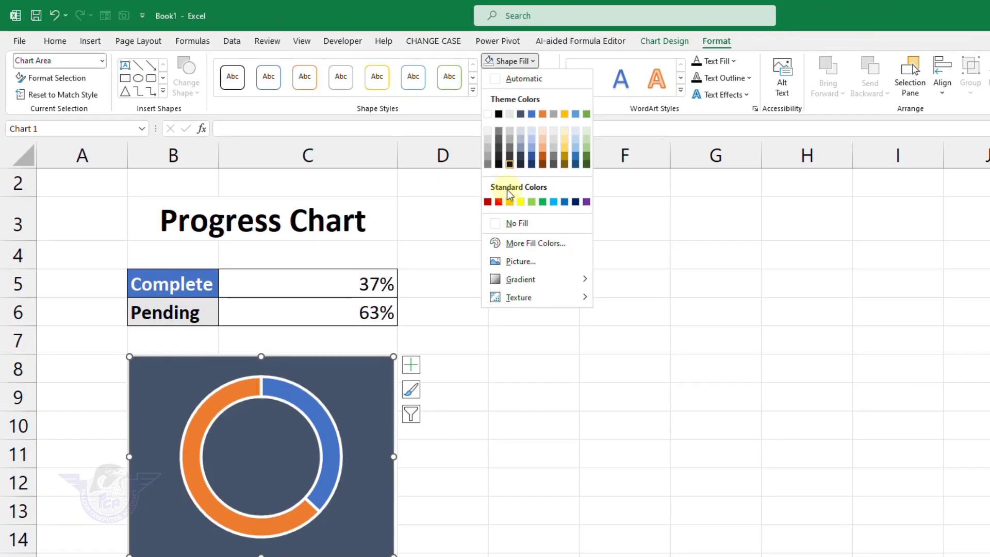
{"action": "left_click", "coordinate": [511, 224]}
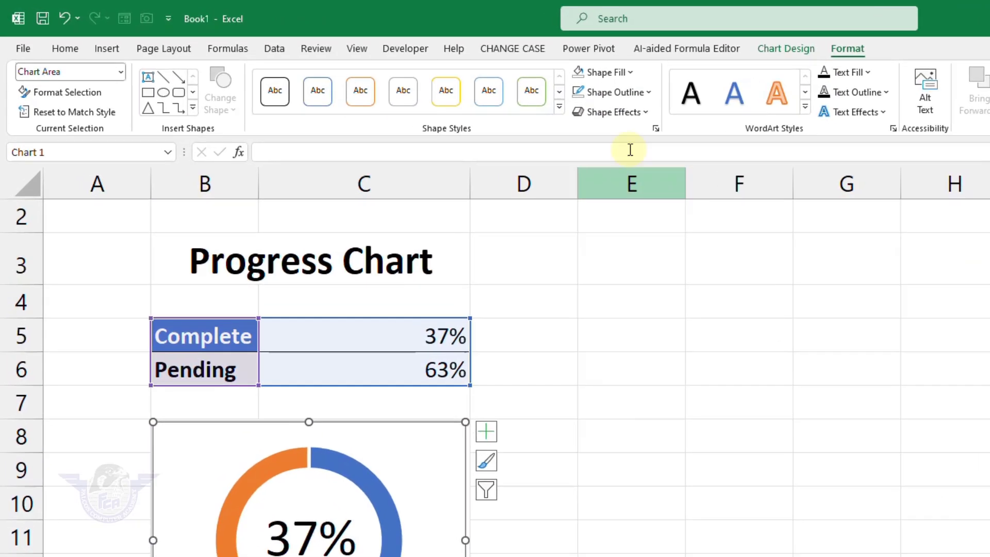
{"action": "left_click", "coordinate": [542, 79]}
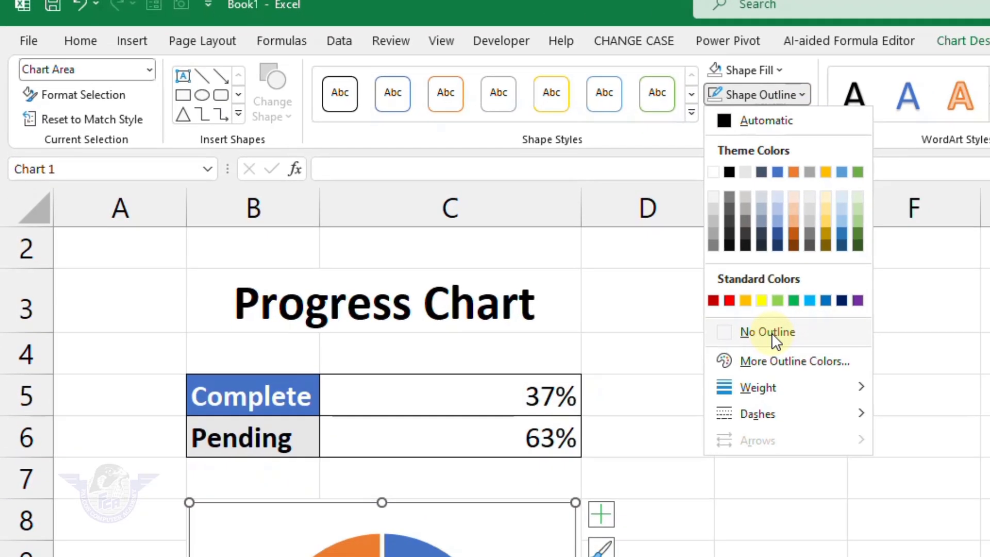
{"action": "left_click", "coordinate": [774, 357]}
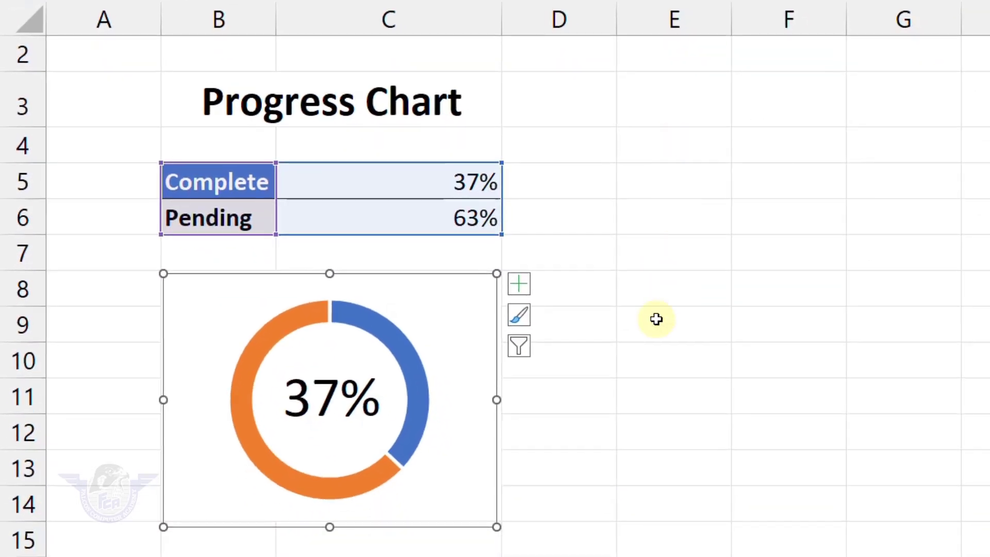
{"action": "left_click", "coordinate": [655, 319]}
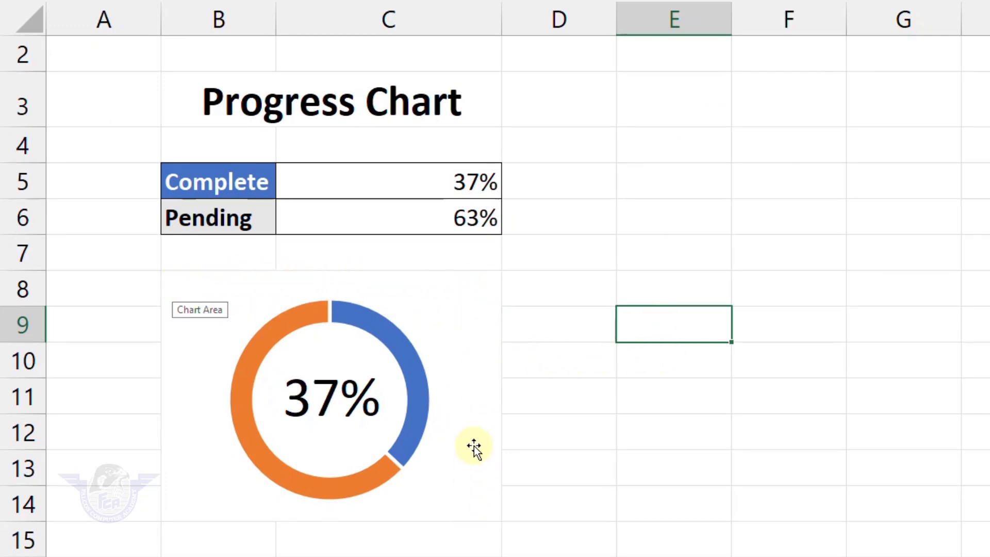
{"action": "left_click", "coordinate": [326, 412]}
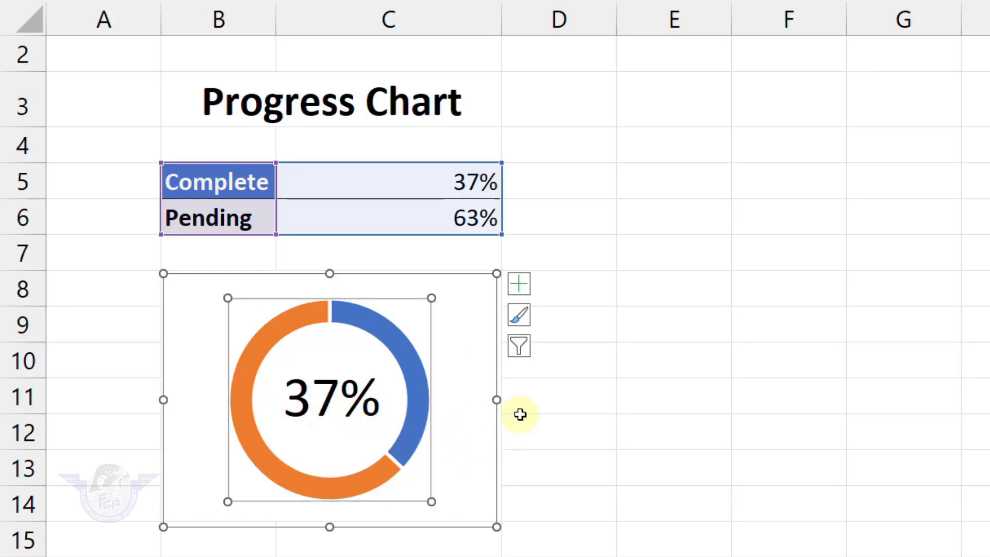
{"action": "key", "text": "Escape"}
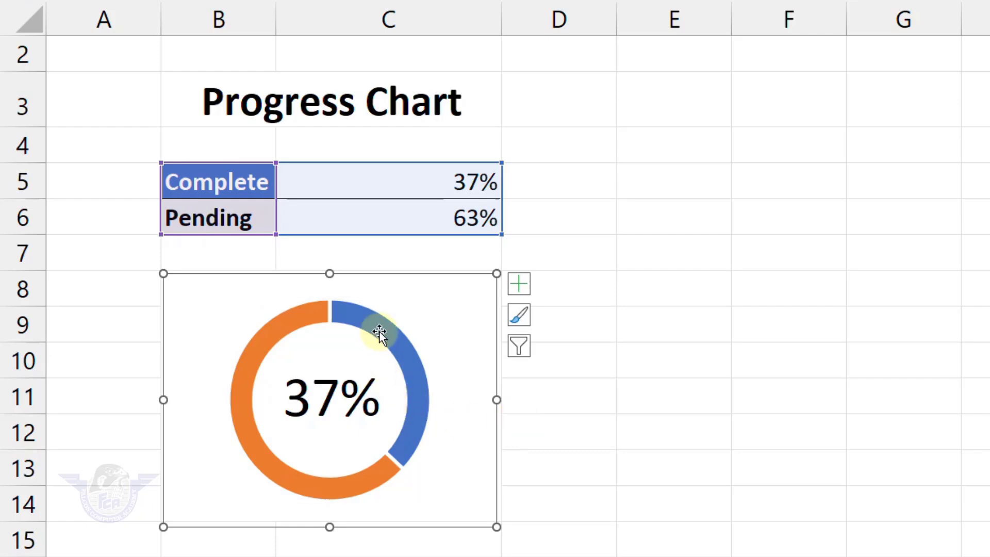
{"action": "left_click", "coordinate": [367, 317]}
{"action": "left_click", "coordinate": [427, 318]}
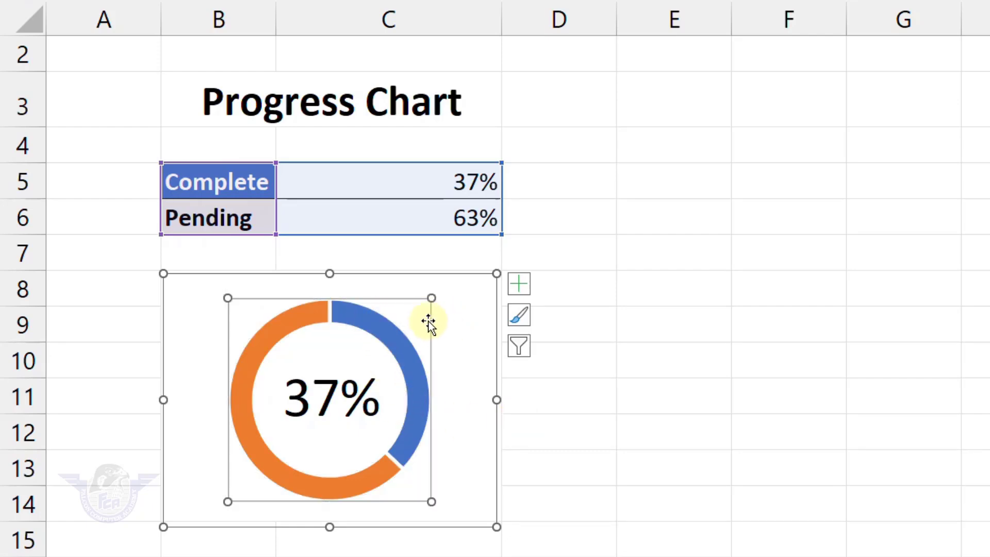
{"action": "left_click", "coordinate": [442, 325]}
{"action": "left_click", "coordinate": [424, 325]}
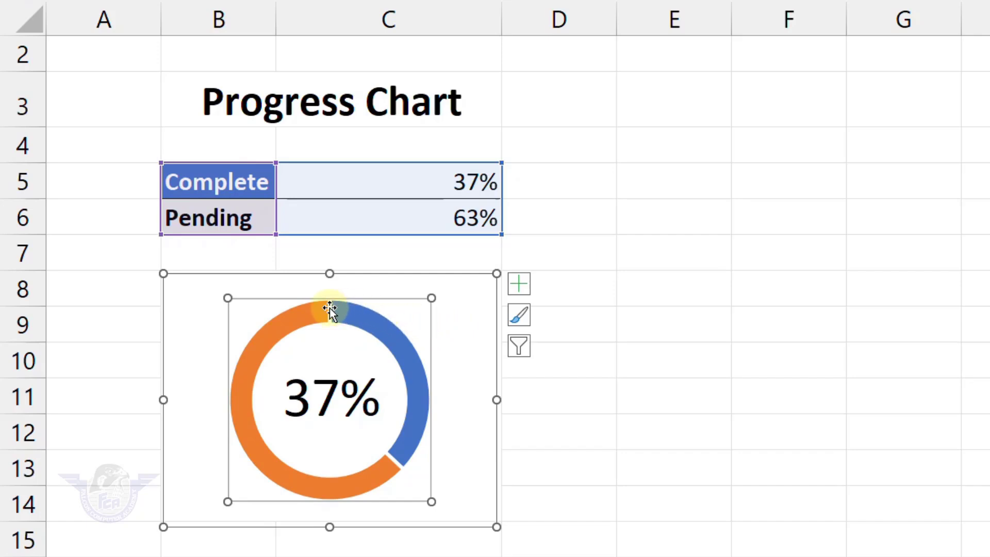
Set the doughnut hole size of the chart's data series to 60%.
{"action": "right_click", "coordinate": [376, 474]}
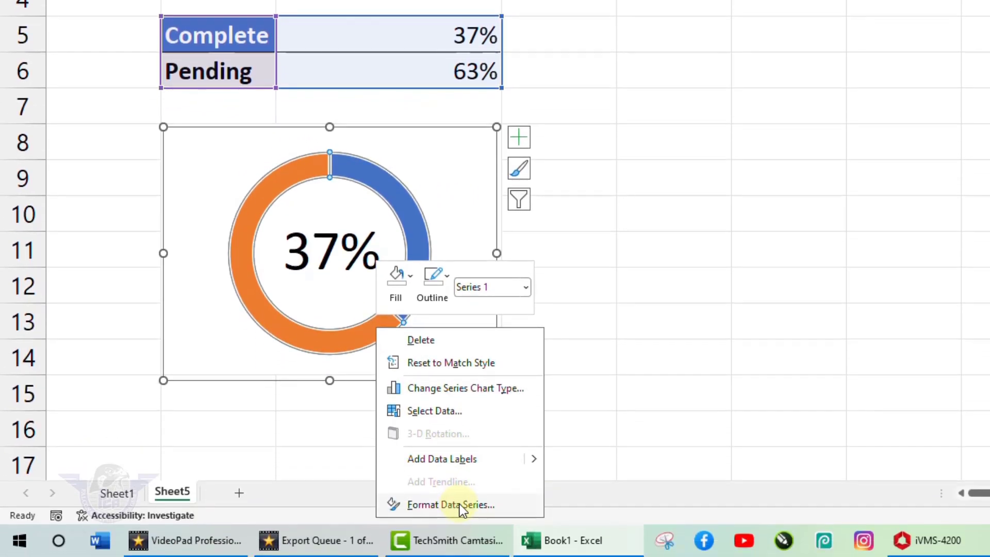
{"action": "left_click", "coordinate": [304, 336]}
{"action": "right_click", "coordinate": [304, 336]}
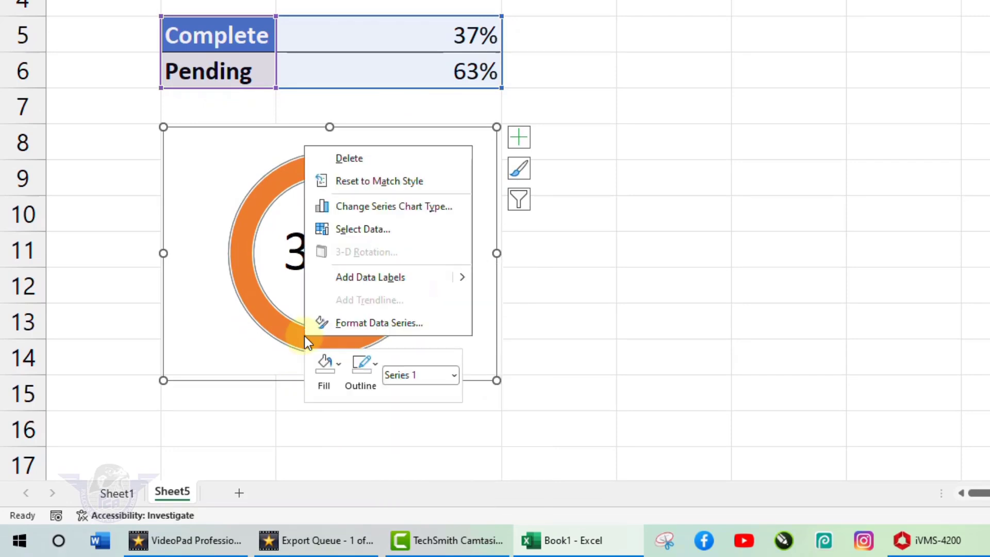
{"action": "left_click", "coordinate": [372, 322]}
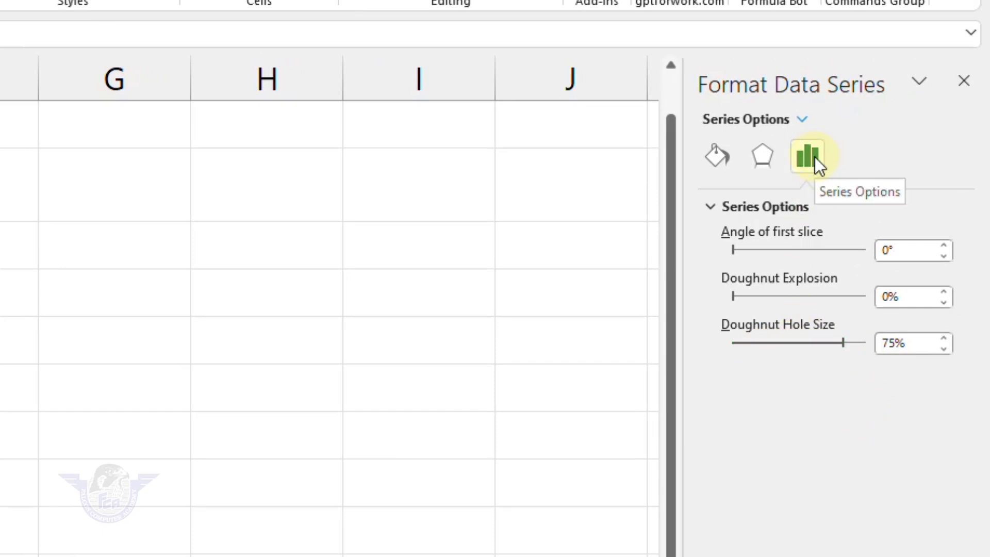
{"action": "left_click_drag", "start_coordinate": [912, 344], "coordinate": [859, 356]}
{"action": "type", "text": "55"}
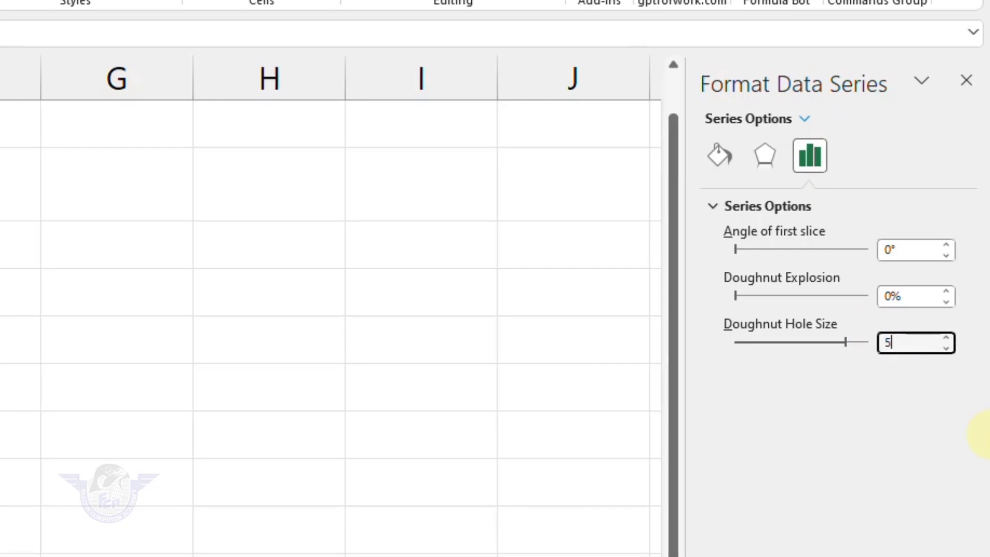
{"action": "key", "text": "Return"}
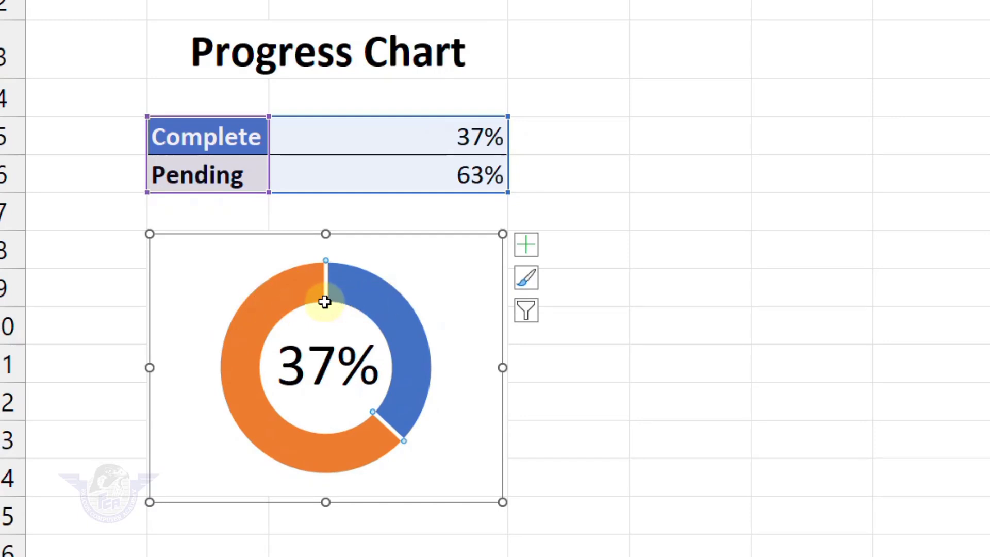
Fill the Pending slice of the doughnut chart with a solid medium gray theme color.
{"action": "right_click", "coordinate": [276, 303]}
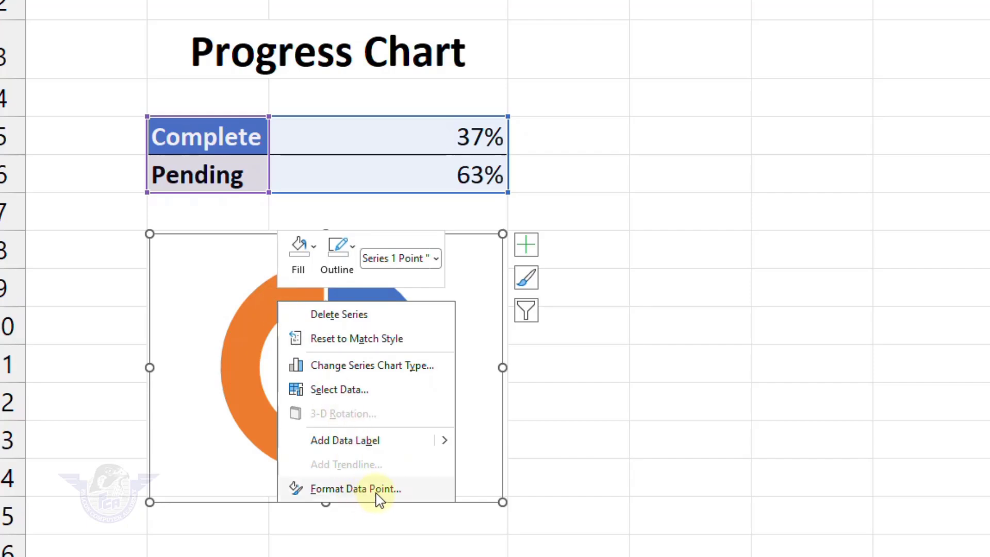
{"action": "left_click", "coordinate": [356, 489]}
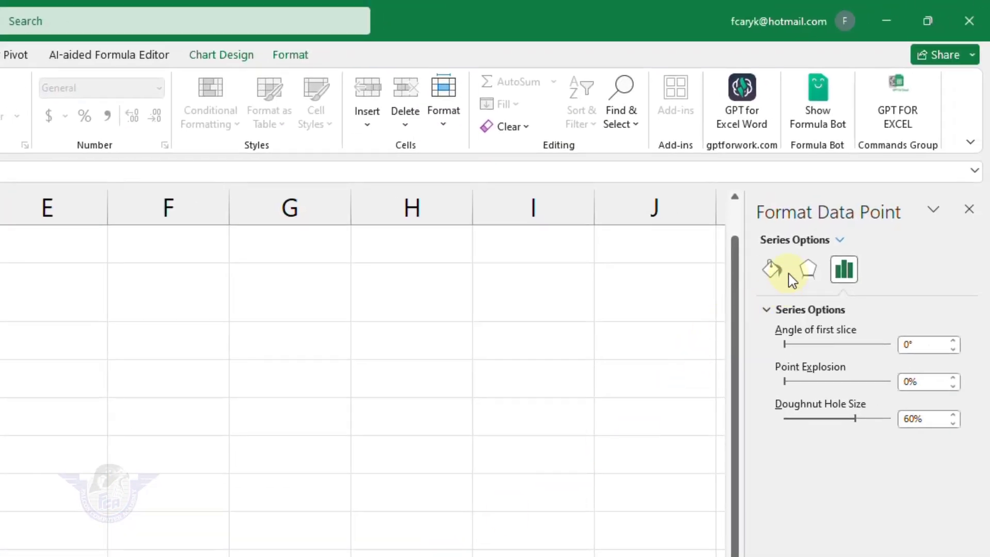
{"action": "left_click", "coordinate": [775, 270]}
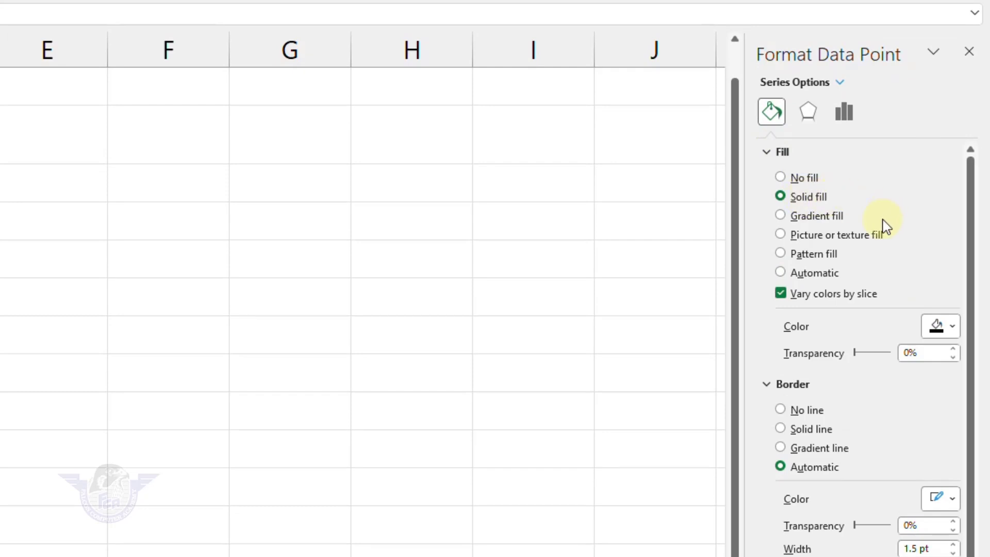
{"action": "left_click", "coordinate": [952, 326]}
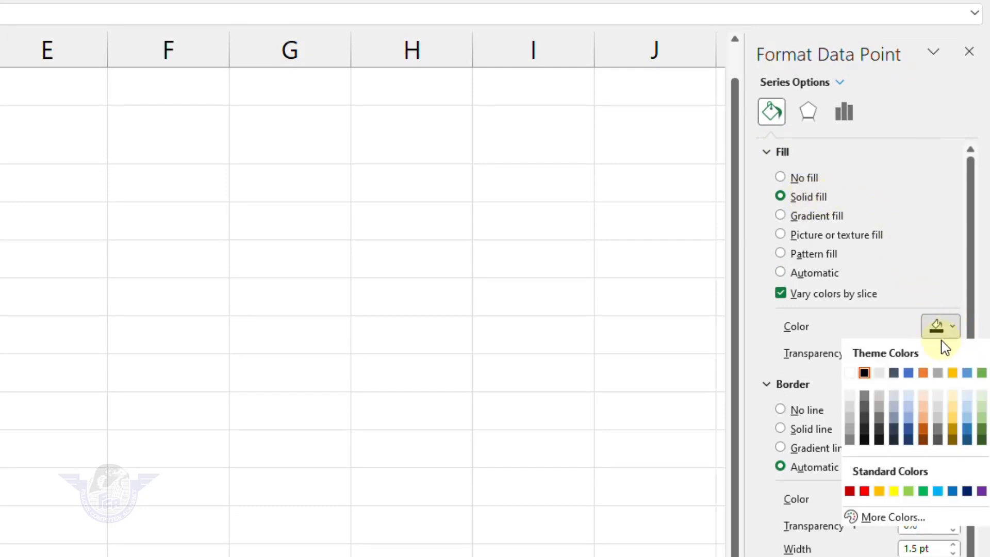
{"action": "left_click", "coordinate": [883, 376]}
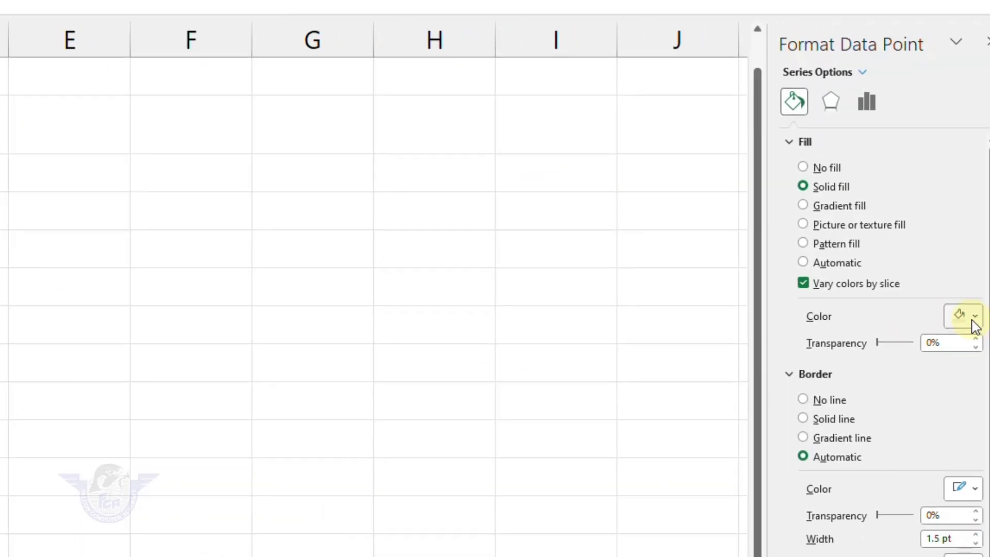
{"action": "left_click", "coordinate": [966, 322]}
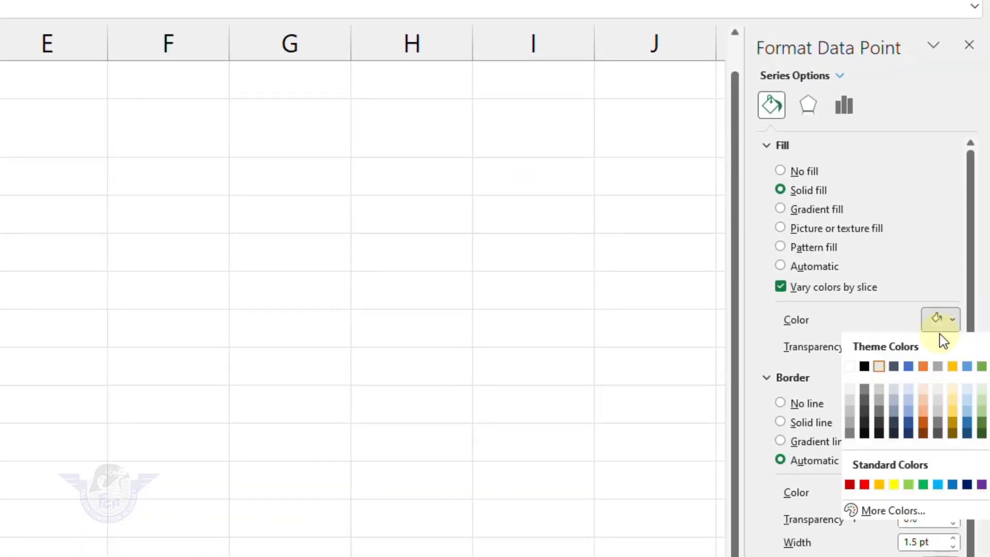
{"action": "left_click", "coordinate": [849, 399]}
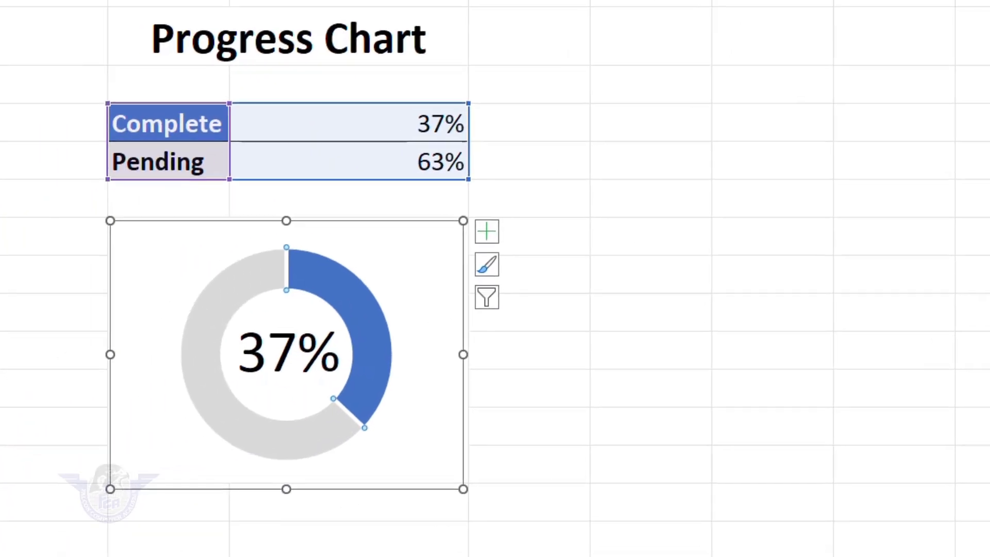
{"action": "left_click", "coordinate": [973, 295]}
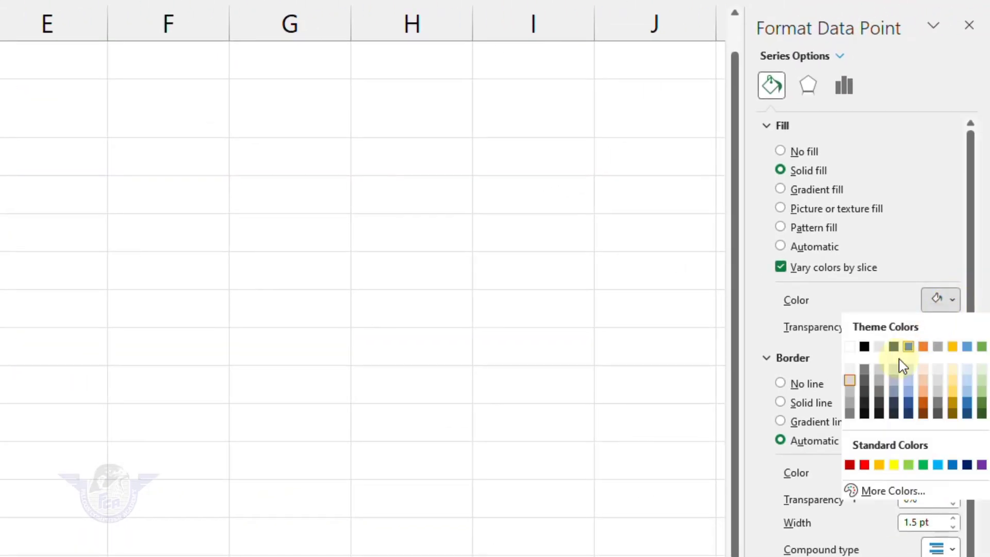
{"action": "left_click", "coordinate": [864, 396]}
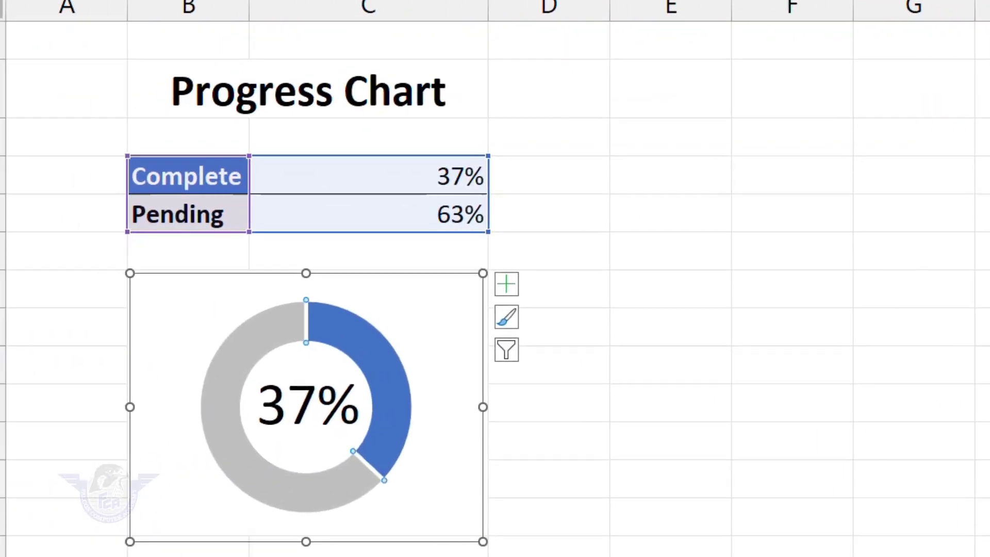
Remove the border line from the gray Pending slice.
{"action": "left_click", "coordinate": [781, 341]}
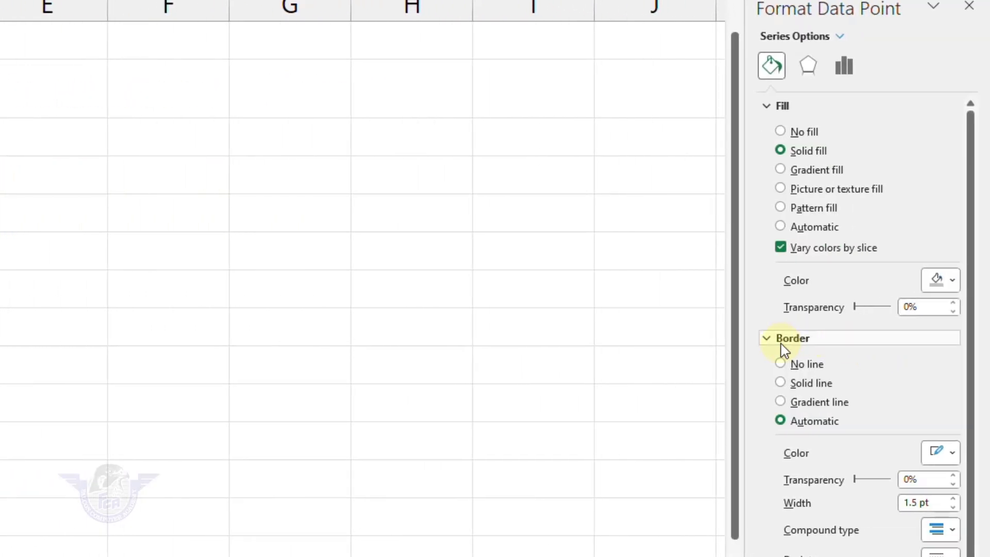
{"action": "left_click", "coordinate": [781, 341]}
{"action": "left_click", "coordinate": [786, 364]}
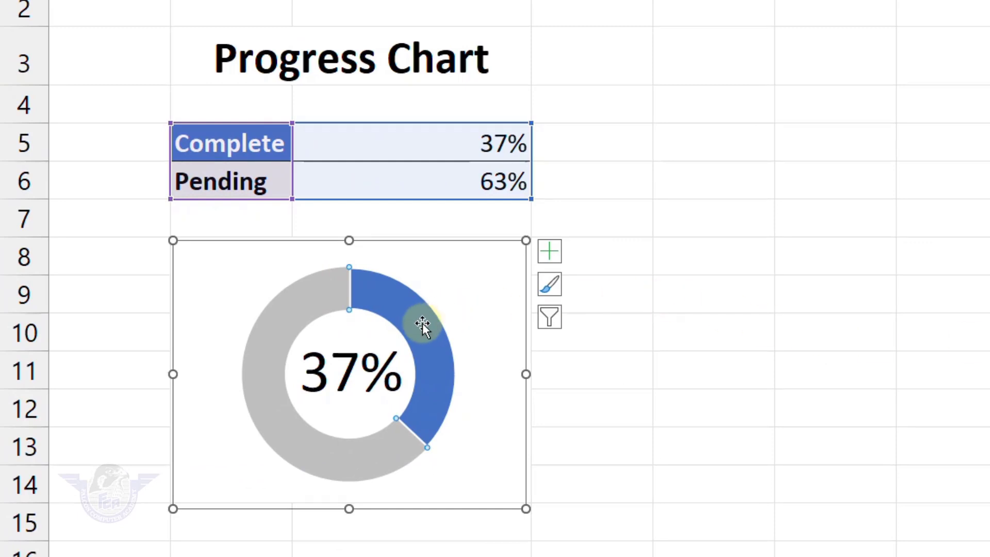
Remove the border line from the blue Complete slice and deselect the chart.
{"action": "right_click", "coordinate": [421, 323]}
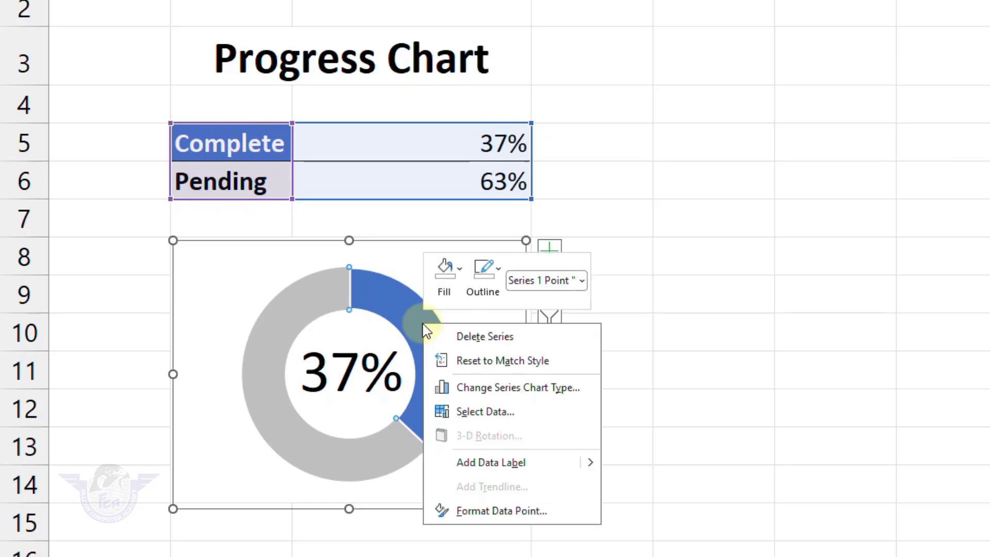
{"action": "left_click", "coordinate": [503, 511]}
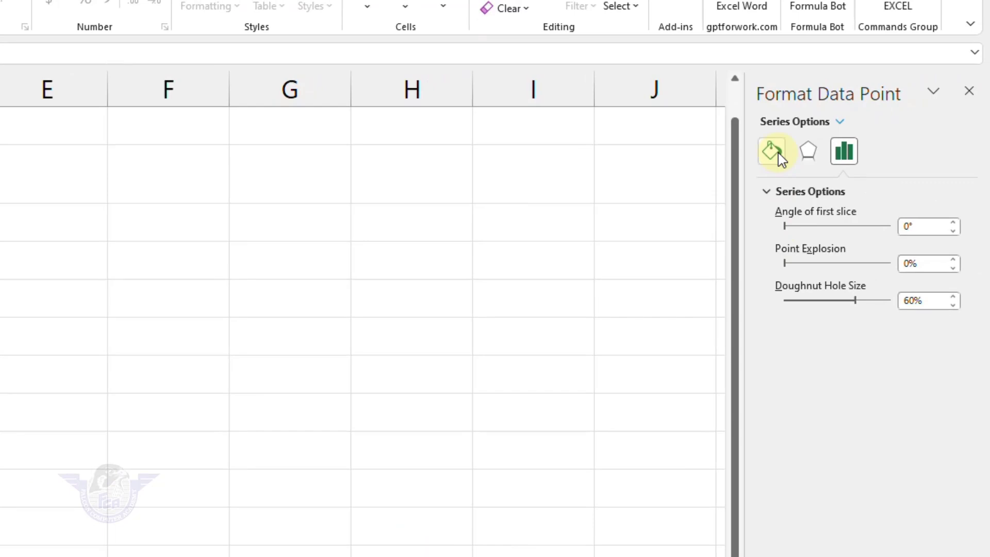
{"action": "left_click", "coordinate": [778, 152]}
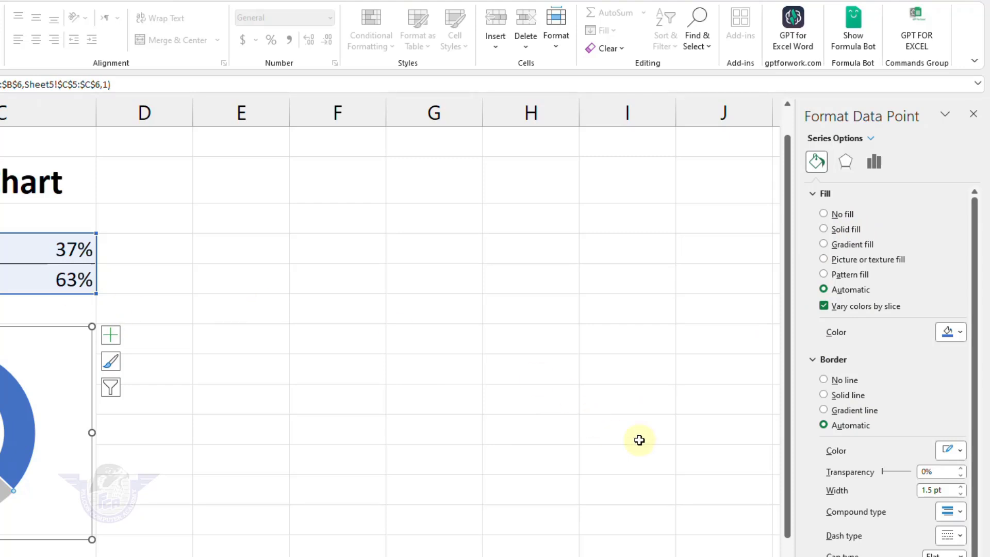
{"action": "left_click", "coordinate": [844, 381]}
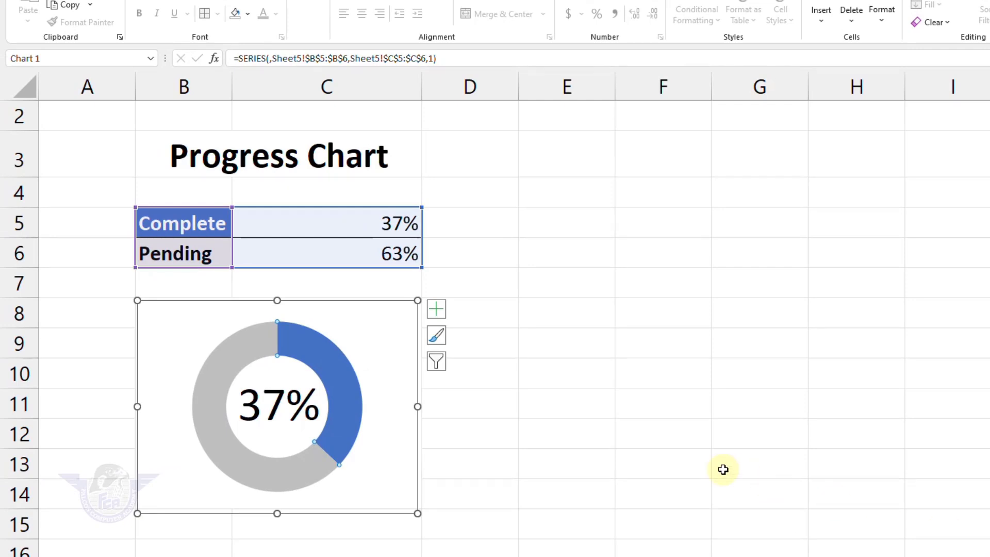
{"action": "left_click", "coordinate": [633, 464]}
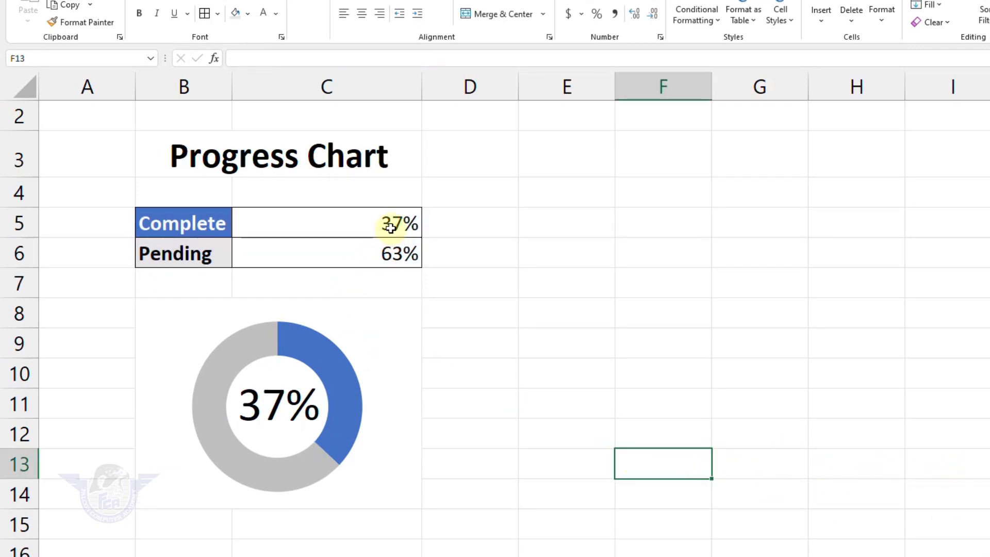
Test the doughnut chart by setting the Complete percentage in C5 to 45% and to 95%.
{"action": "left_click", "coordinate": [387, 223]}
{"action": "type", "text": "45"}
{"action": "key", "text": "Return"}
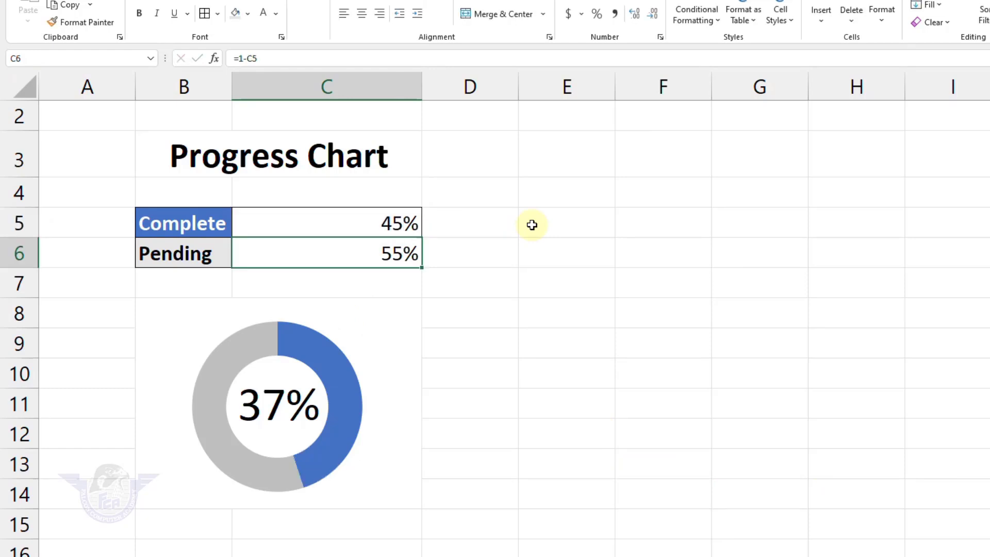
{"action": "left_click", "coordinate": [400, 230]}
{"action": "type", "text": "95"}
{"action": "key", "text": "Return"}
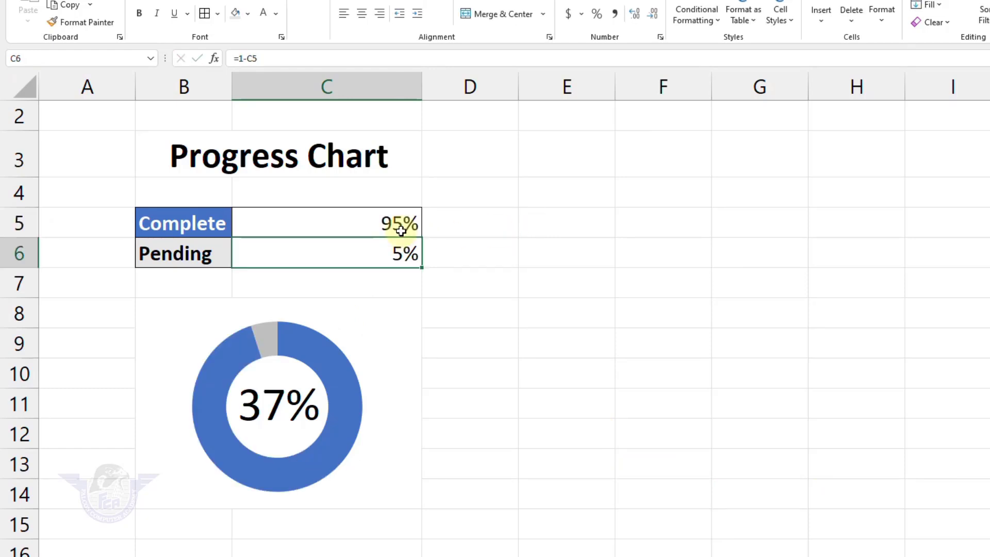
Set the Complete percentage in C5 to 27%.
{"action": "left_click", "coordinate": [370, 223]}
{"action": "type", "text": "27"}
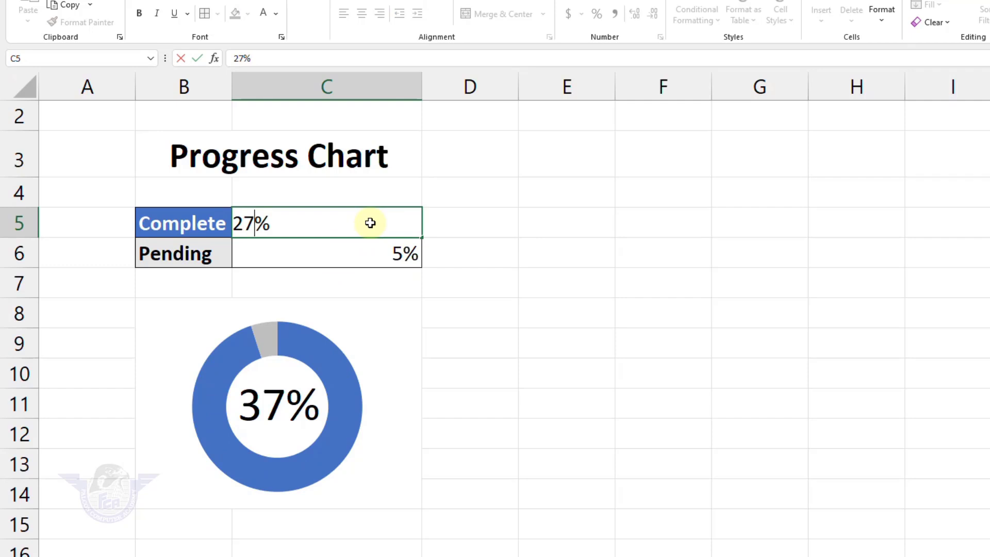
{"action": "key", "text": "Return"}
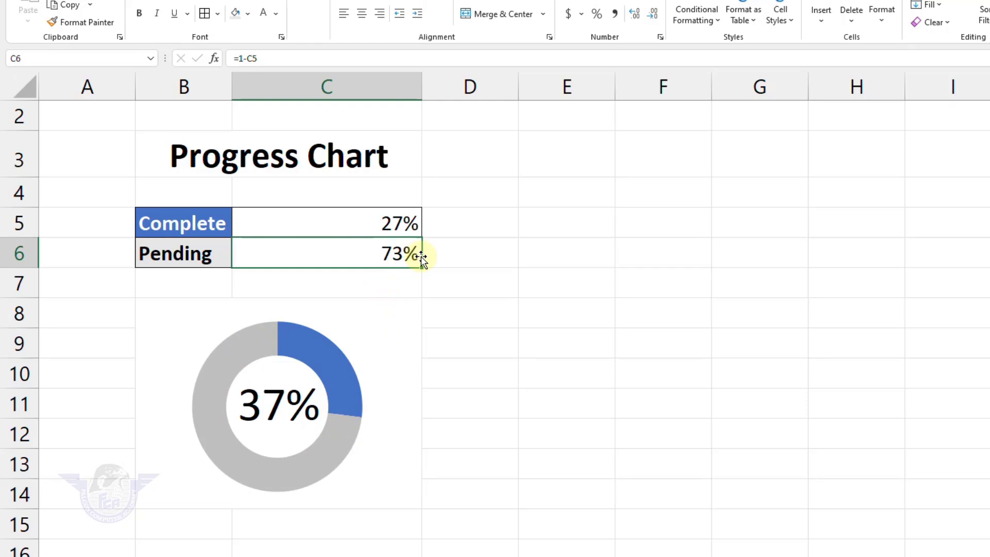
Center the table range B5:C6 horizontally and vertically and make all its text bold.
{"action": "left_click_drag", "start_coordinate": [208, 224], "coordinate": [320, 250]}
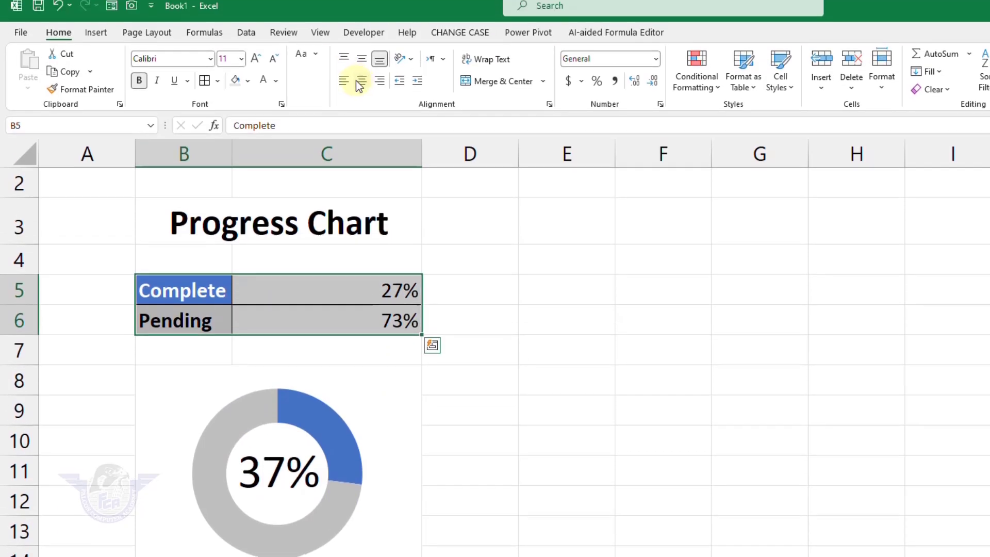
{"action": "left_click", "coordinate": [361, 22]}
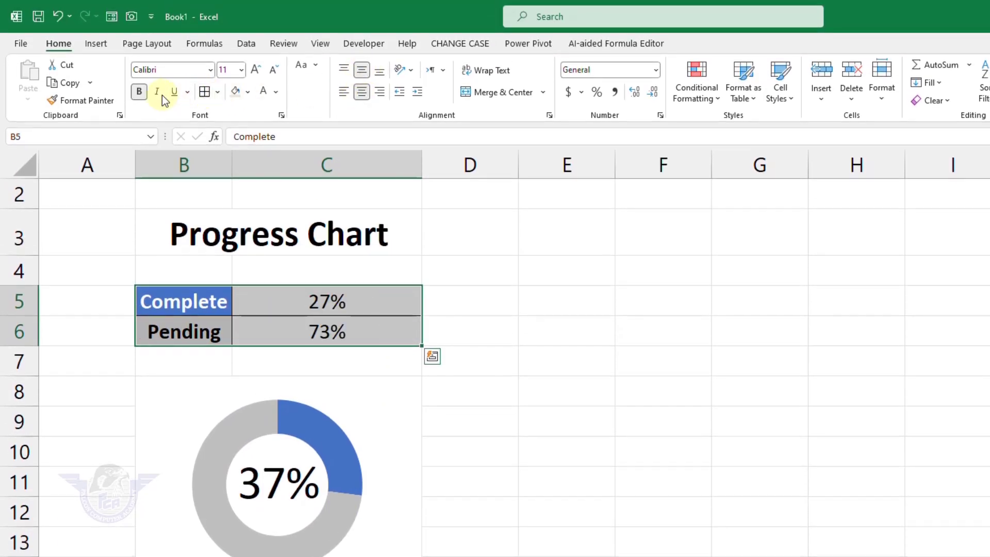
{"action": "left_click", "coordinate": [142, 92]}
{"action": "left_click", "coordinate": [140, 92]}
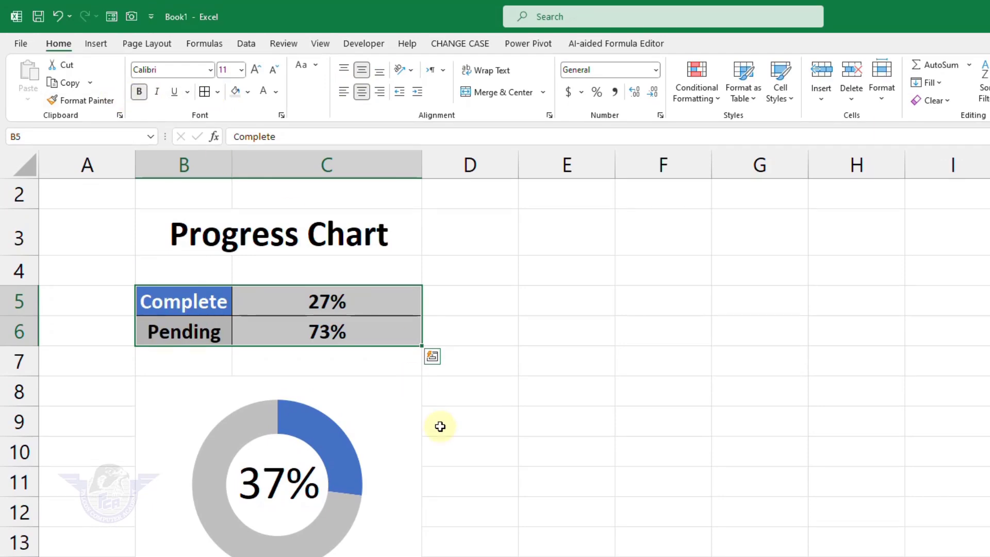
{"action": "left_click", "coordinate": [470, 439]}
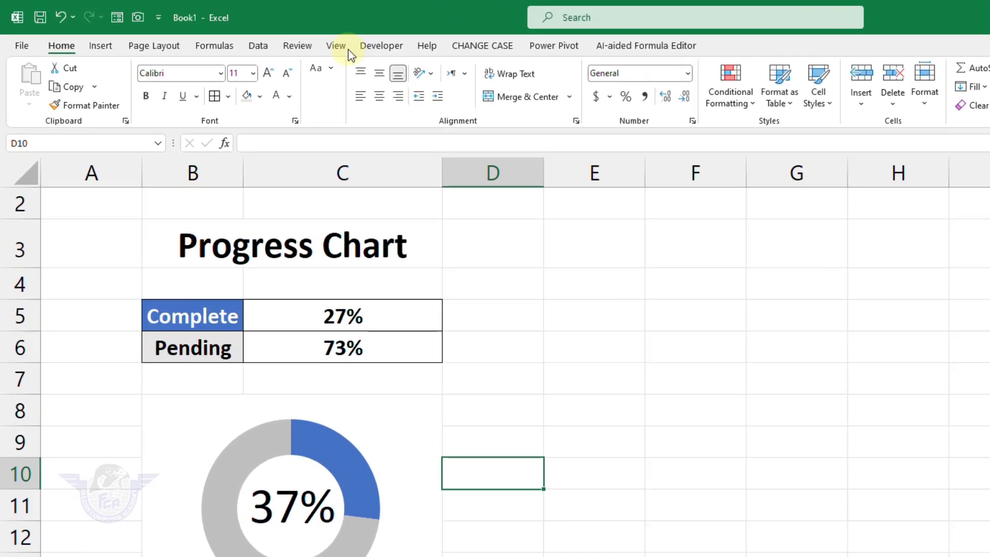
Hide the worksheet gridlines and select an empty cell away from the chart.
{"action": "left_click", "coordinate": [347, 47]}
{"action": "left_click", "coordinate": [205, 90]}
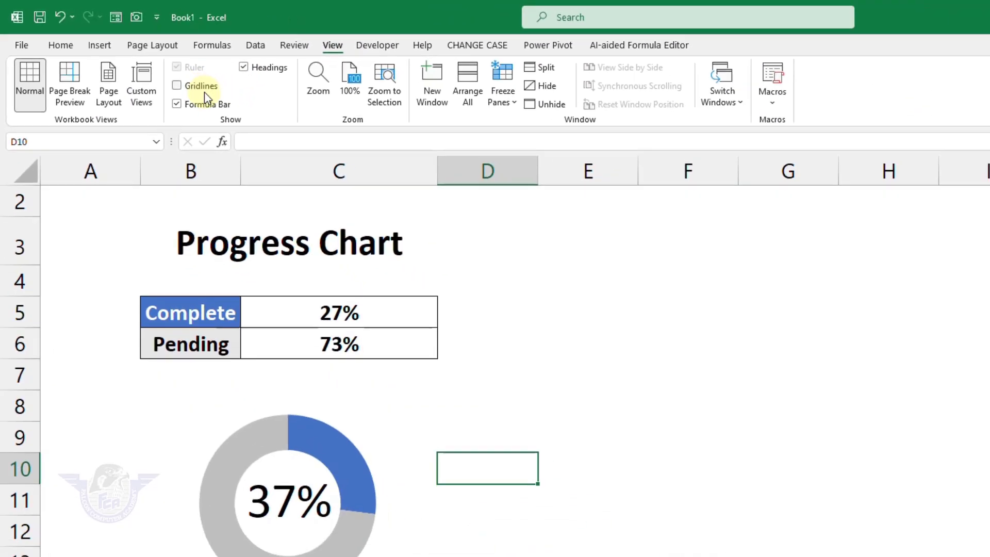
{"action": "left_click", "coordinate": [771, 421]}
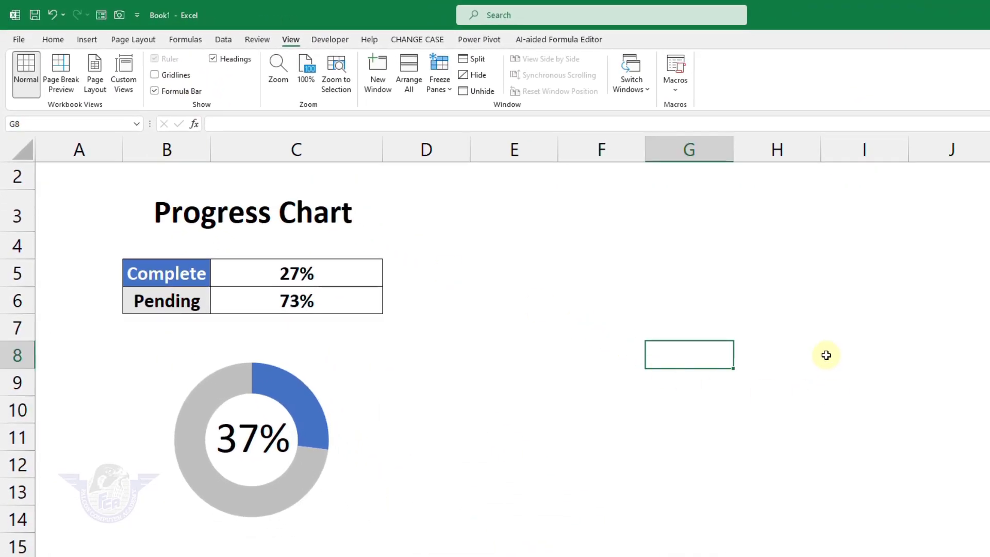